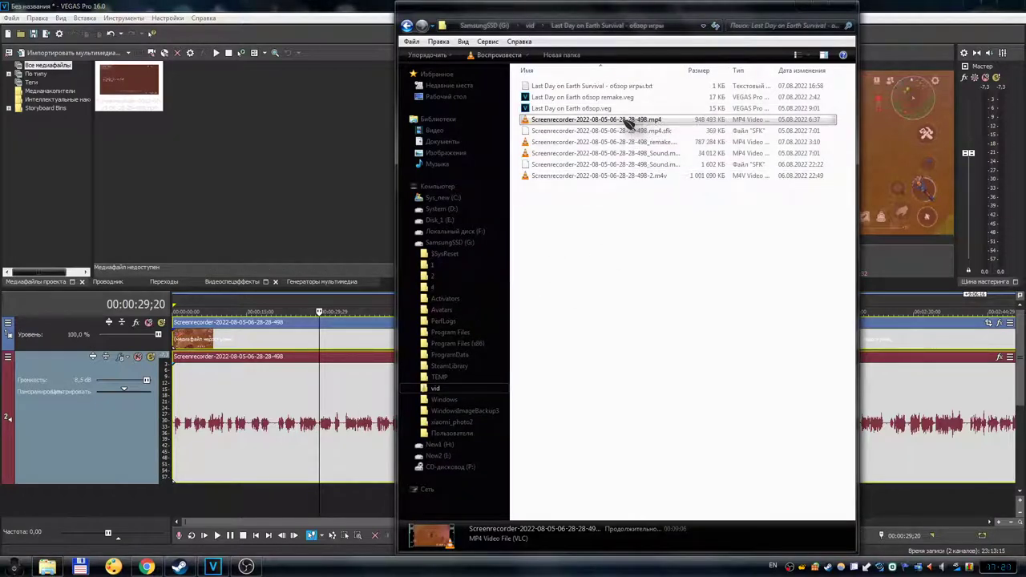
- In VEGAS Pro, play the clip twice from about 29 seconds to check its playback, and move the playhead to 00:00:36;05
click(343, 362)
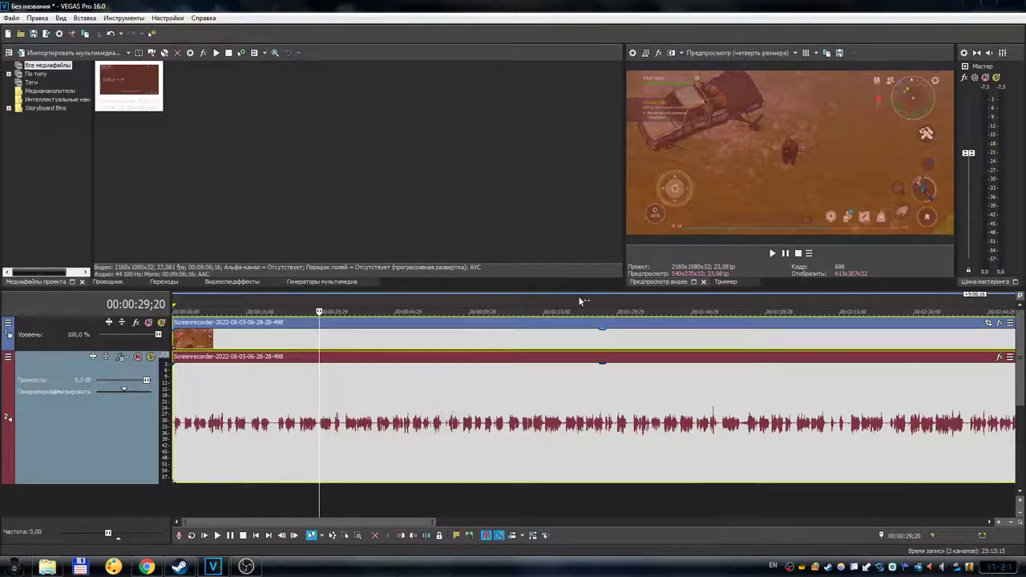
click(772, 254)
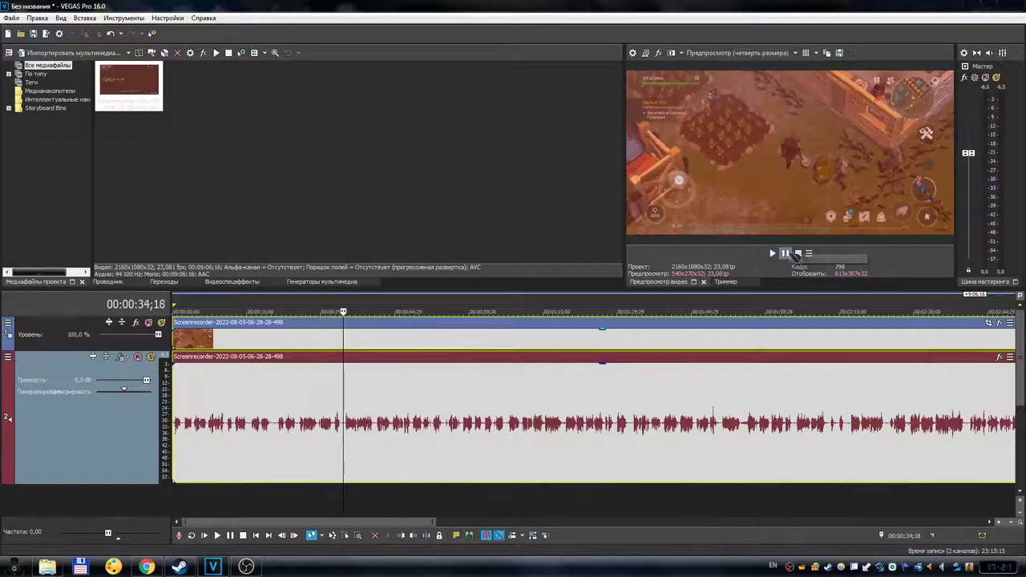
click(786, 254)
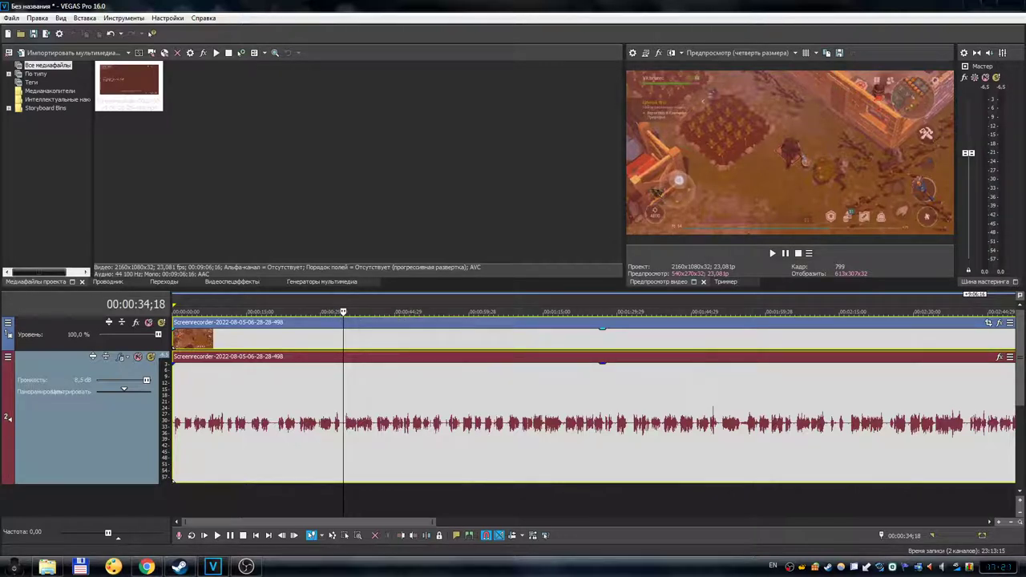
drag(329, 302, 316, 298)
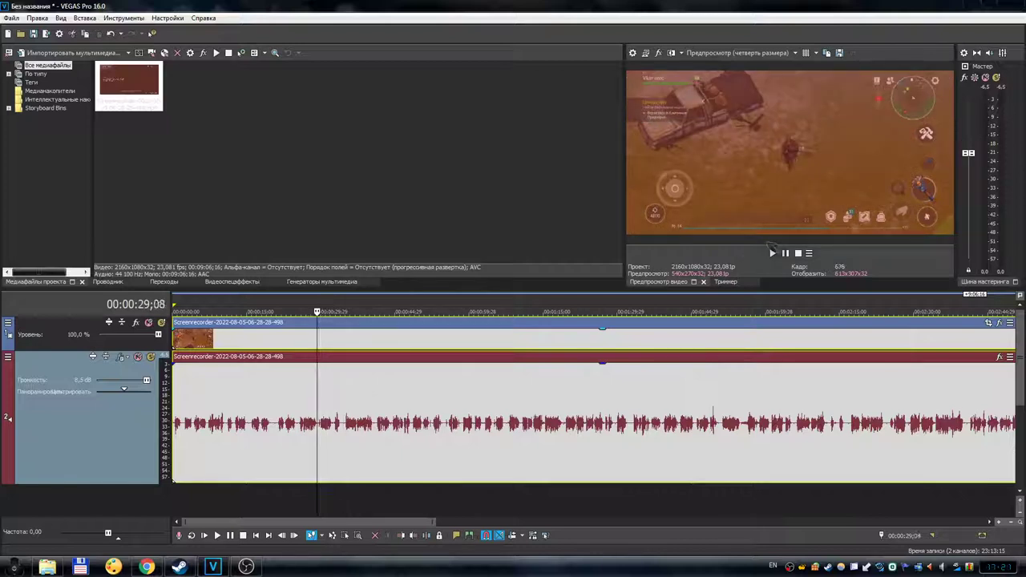
click(771, 253)
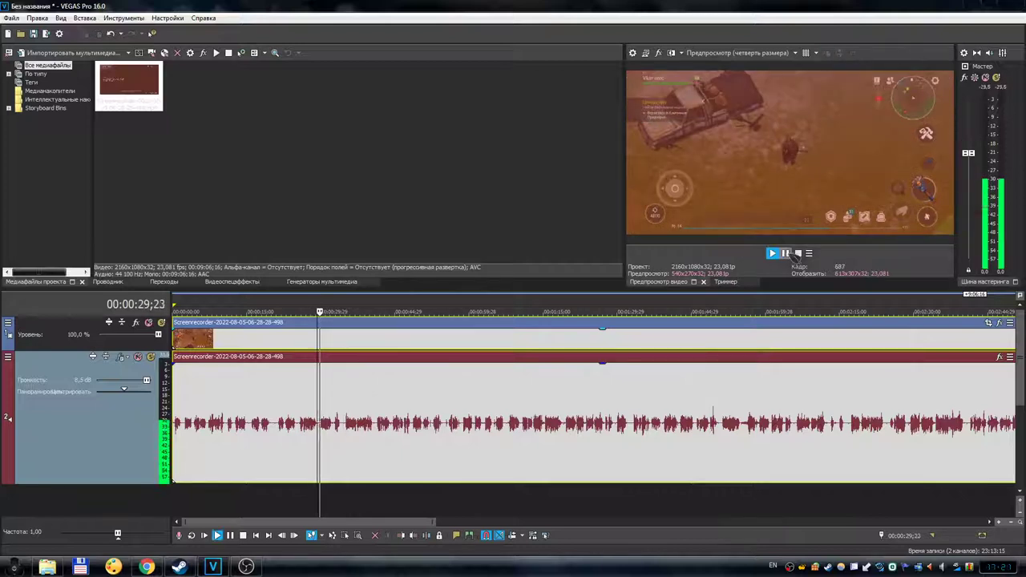
click(785, 253)
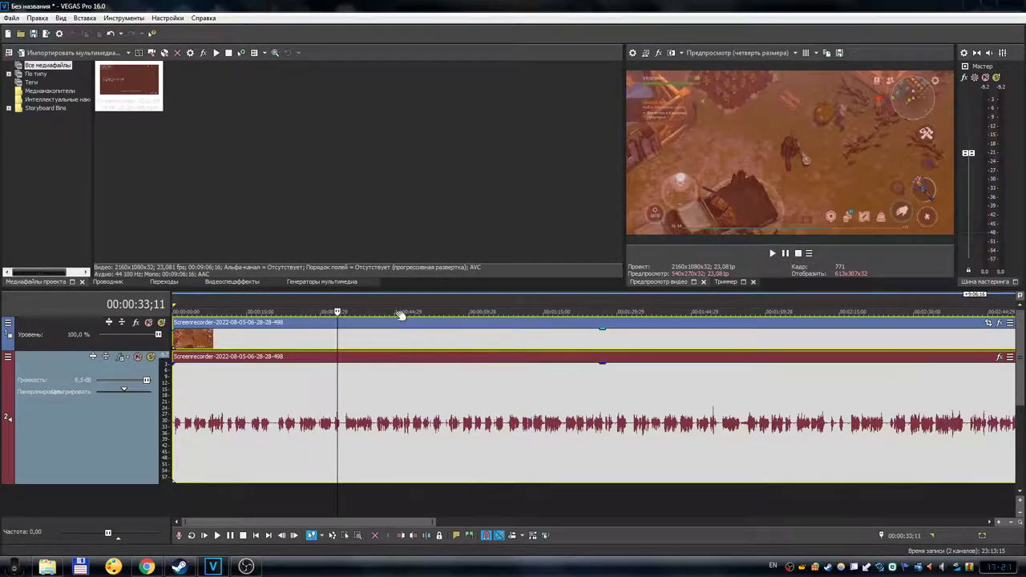
click(351, 303)
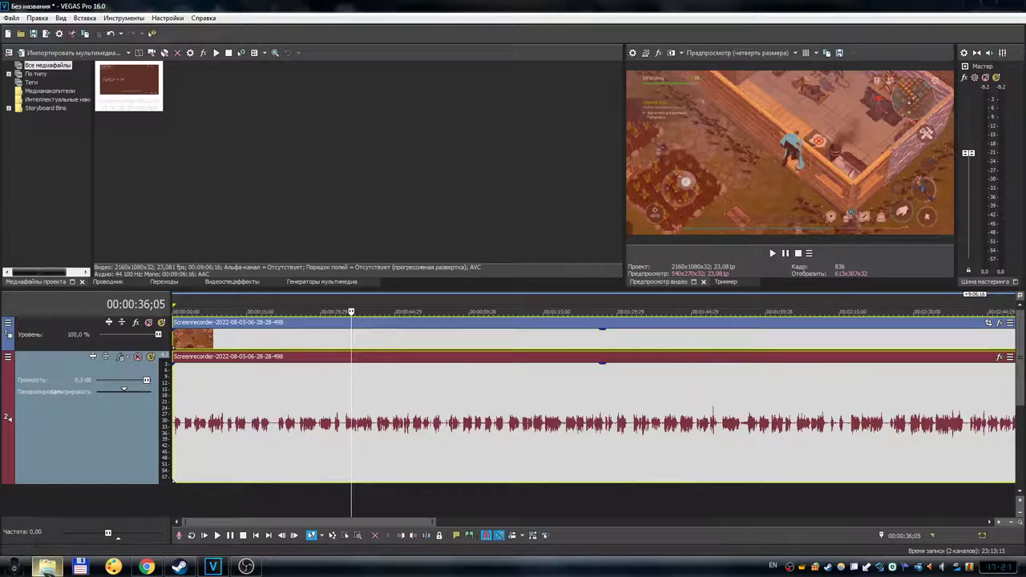
click(46, 567)
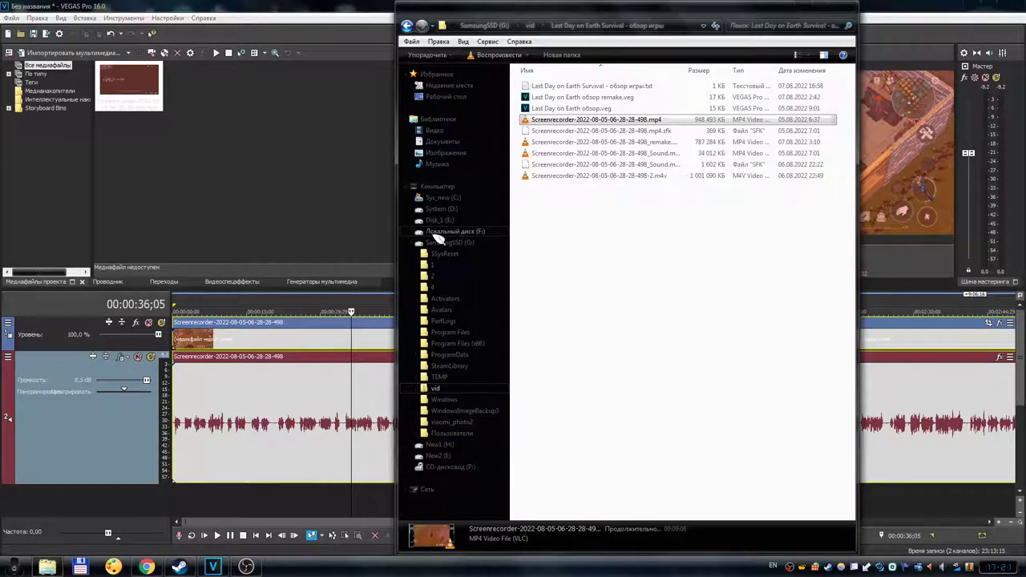
double_click(504, 244)
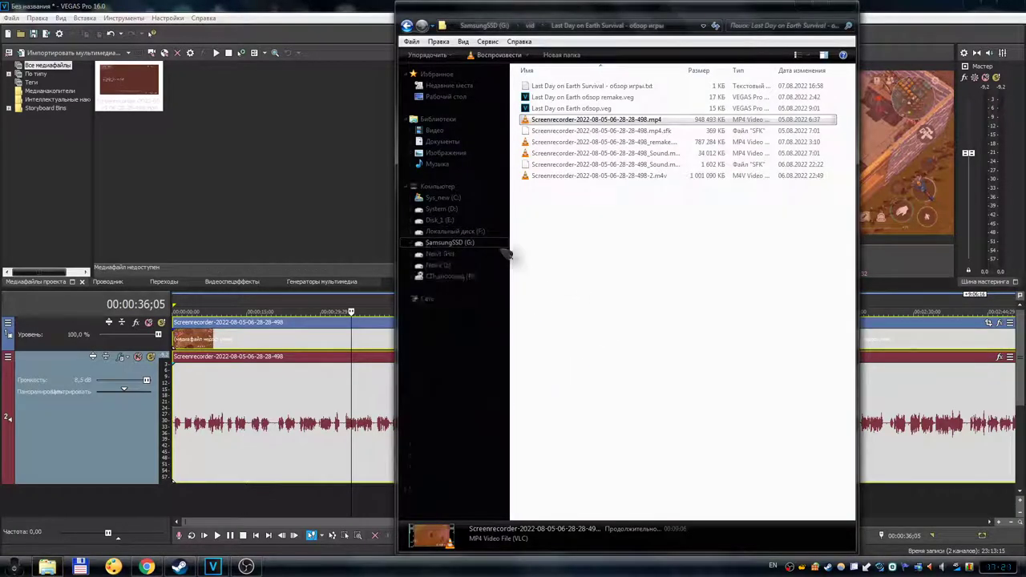
right_click(599, 119)
click(662, 158)
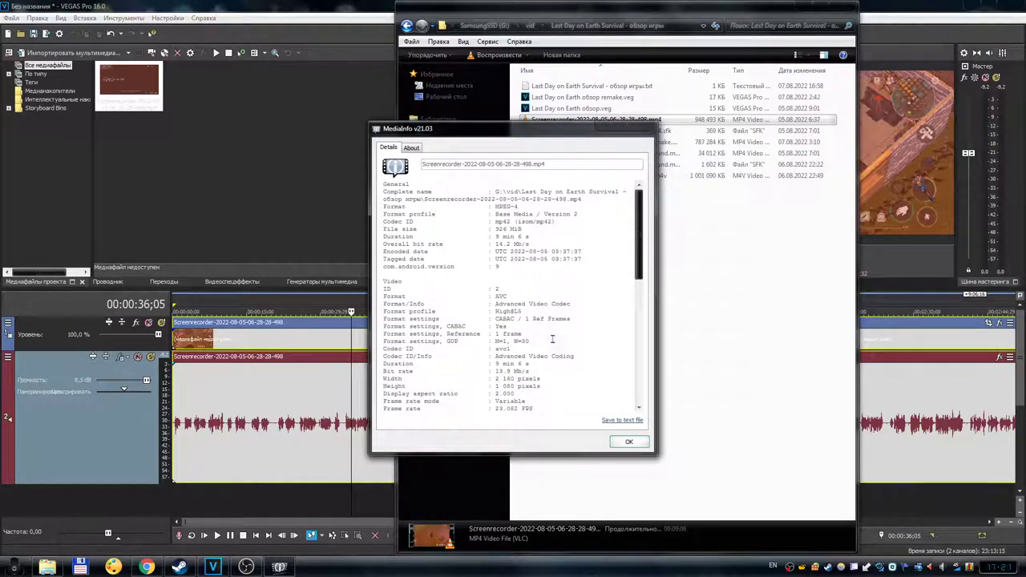
scroll(552, 340, down, 4)
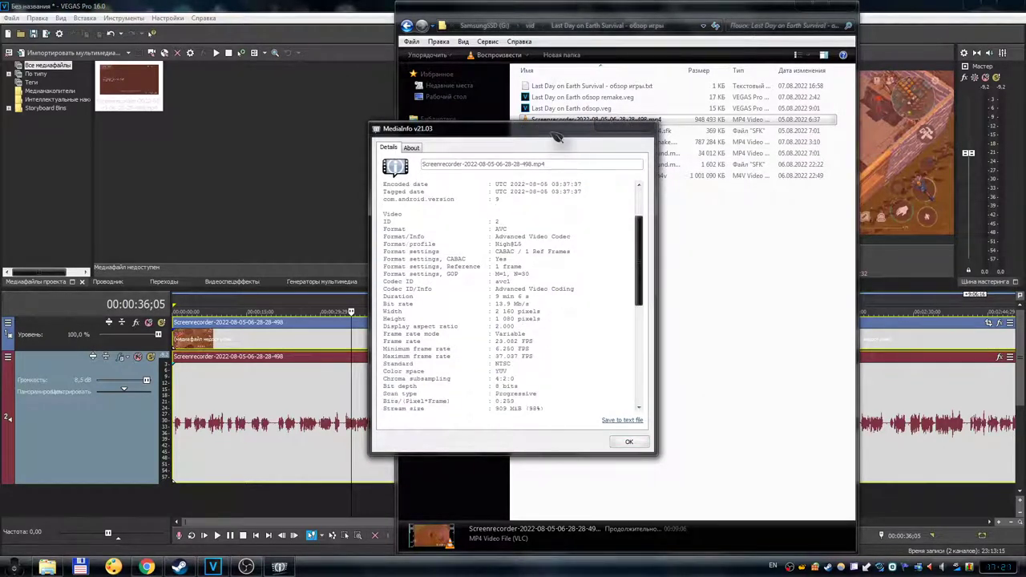
drag(558, 135, 407, 109)
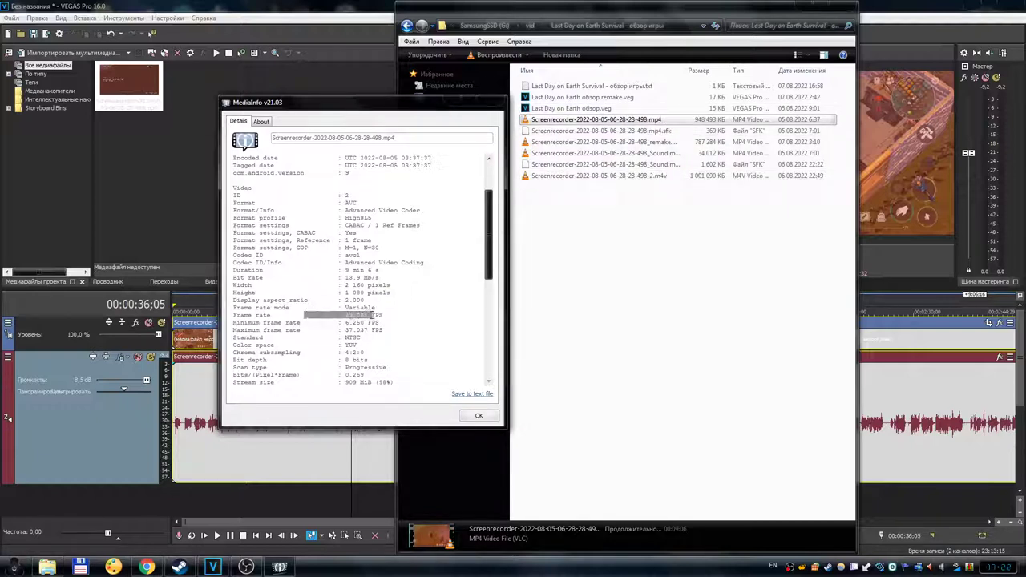
drag(396, 317, 403, 329)
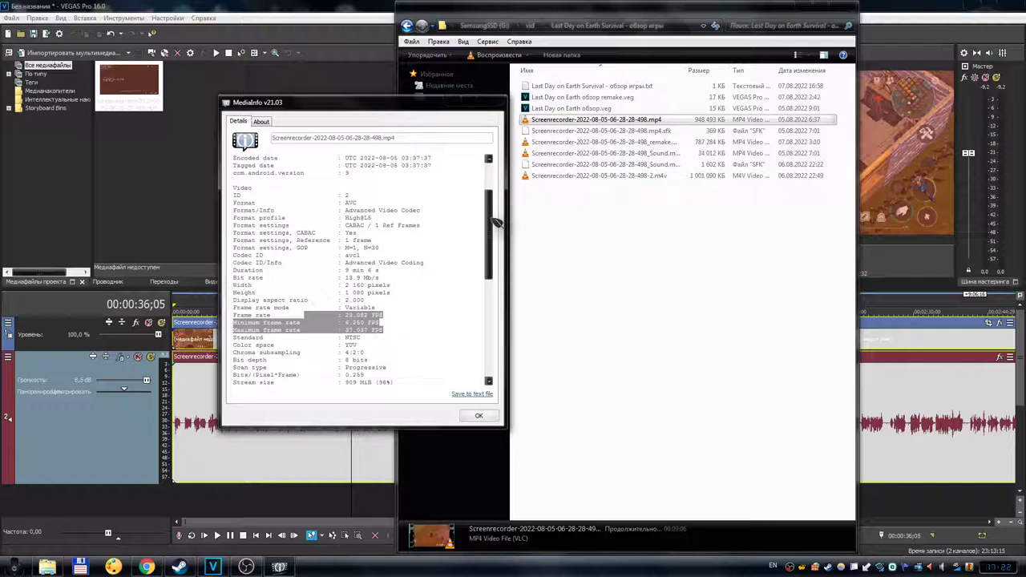
click(405, 317)
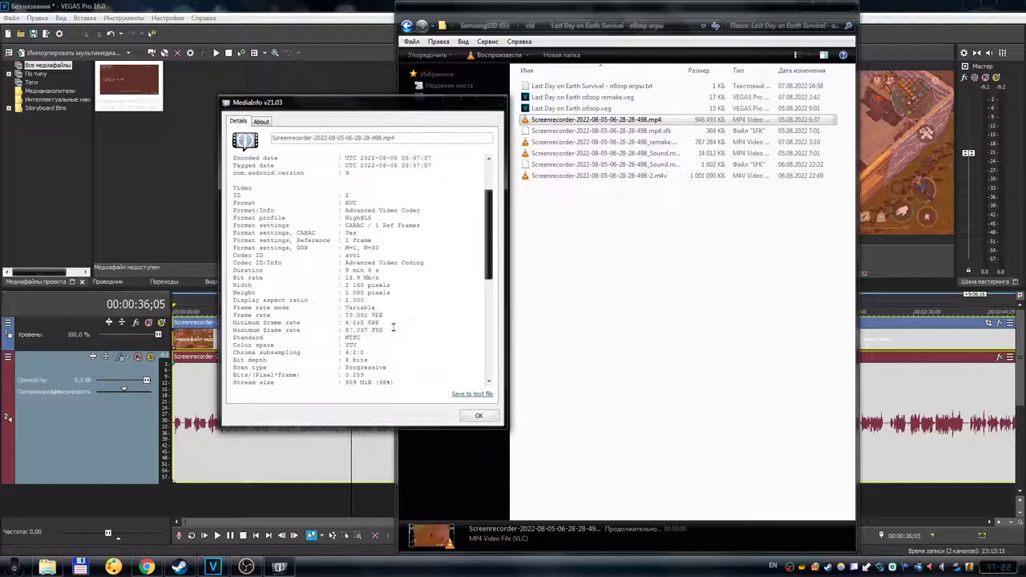
scroll(404, 318, down, 11)
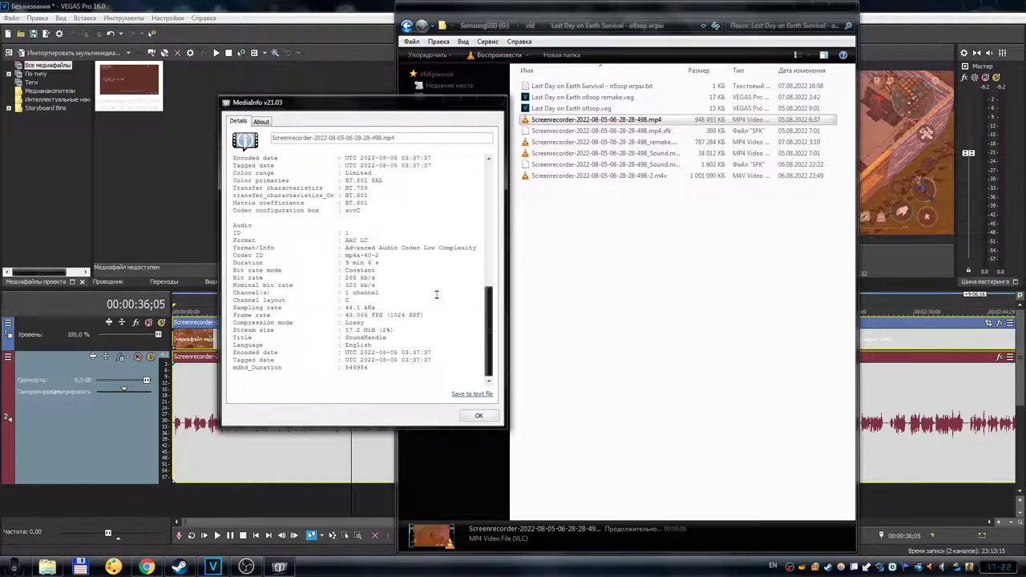
scroll(385, 292, up, 5)
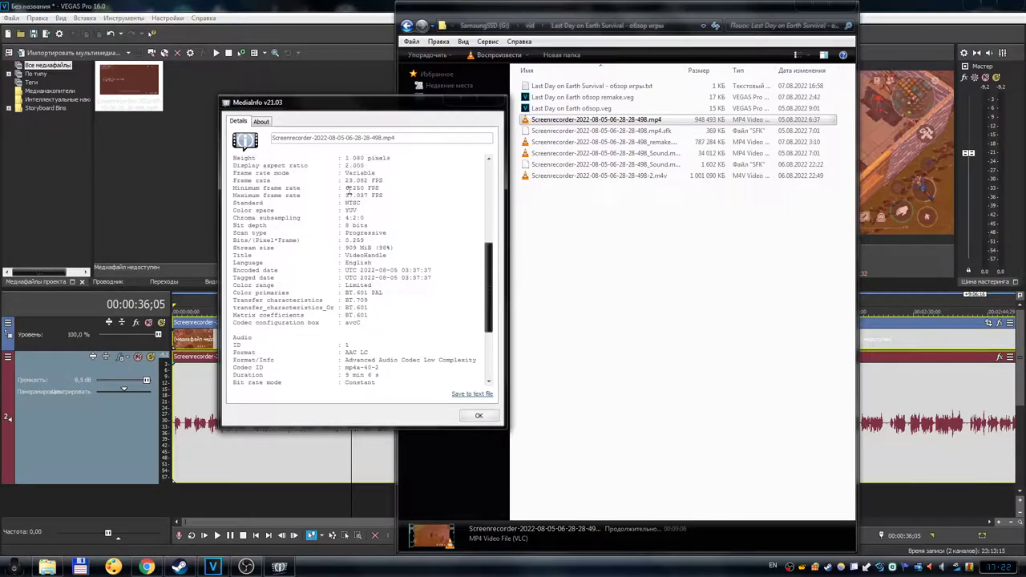
scroll(350, 191, up, 2)
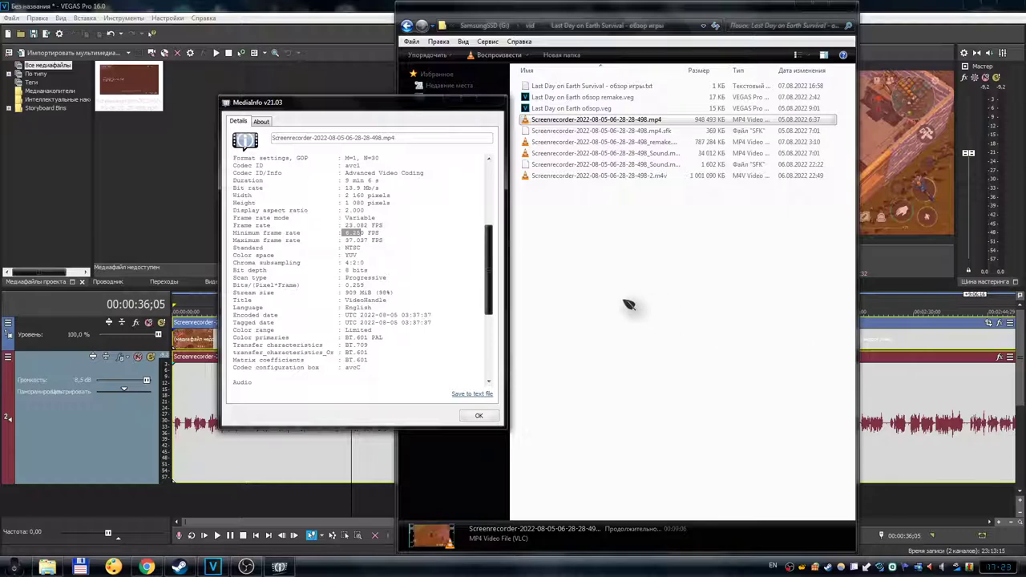
click(495, 103)
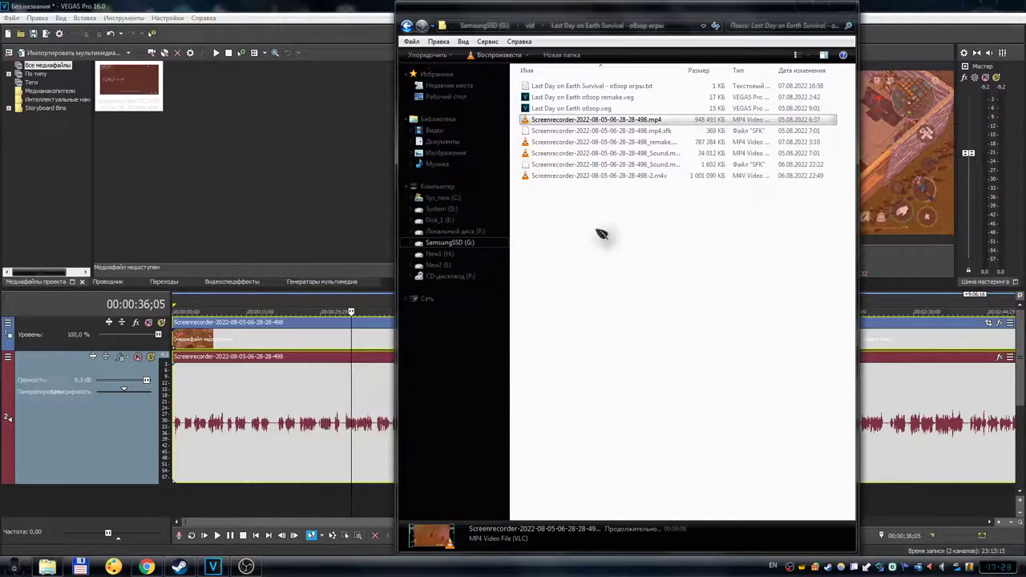
ctrl+click(588, 176)
click(590, 130)
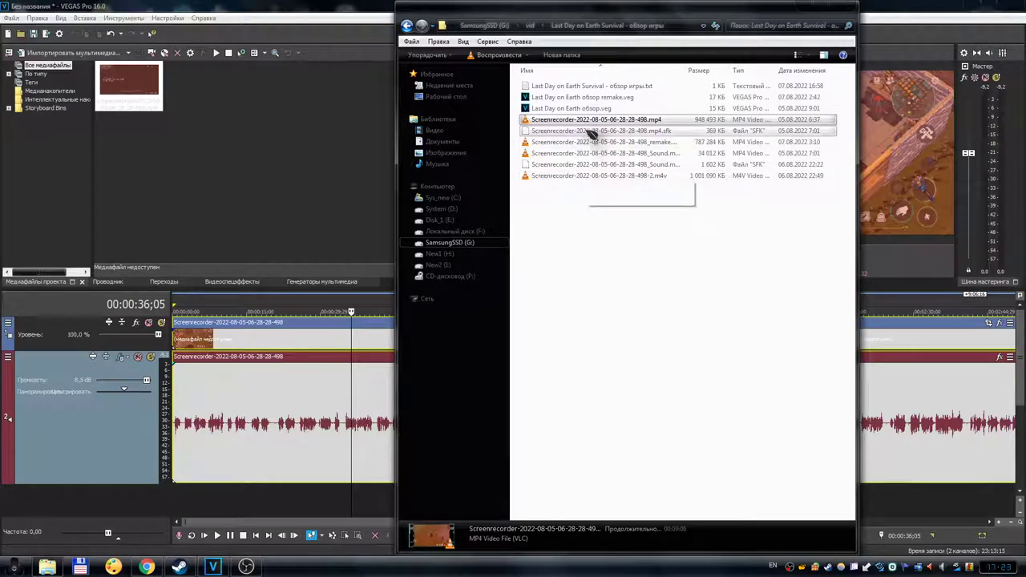
click(591, 119)
right_click(591, 120)
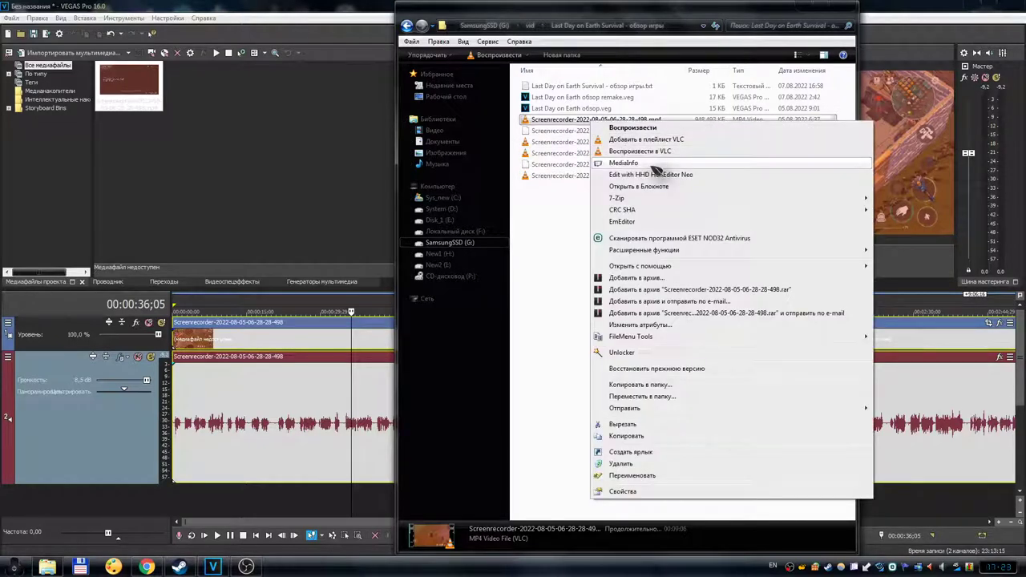
click(651, 164)
drag(562, 131, 276, 132)
click(565, 177)
right_click(564, 176)
click(637, 215)
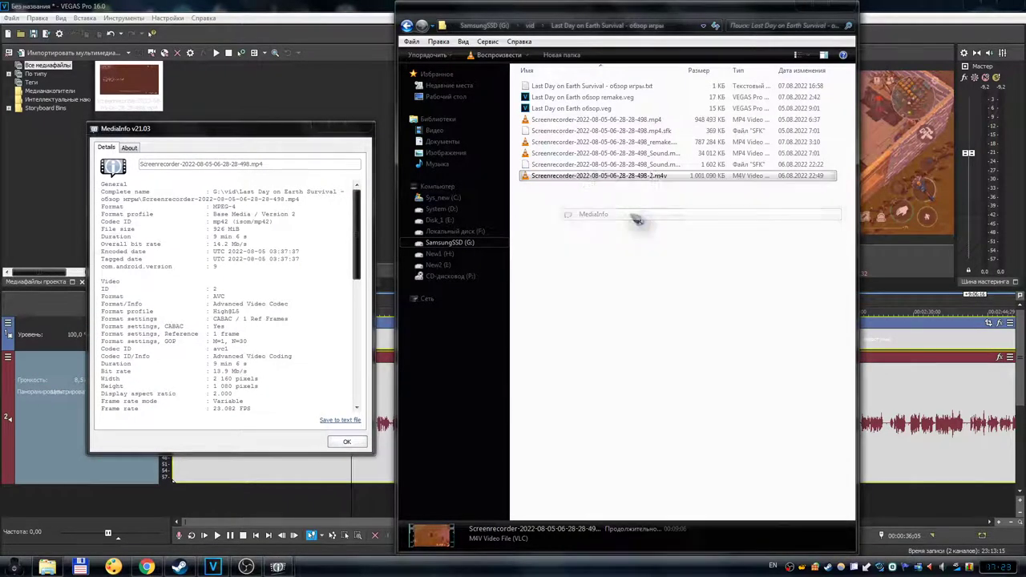
drag(480, 134, 553, 138)
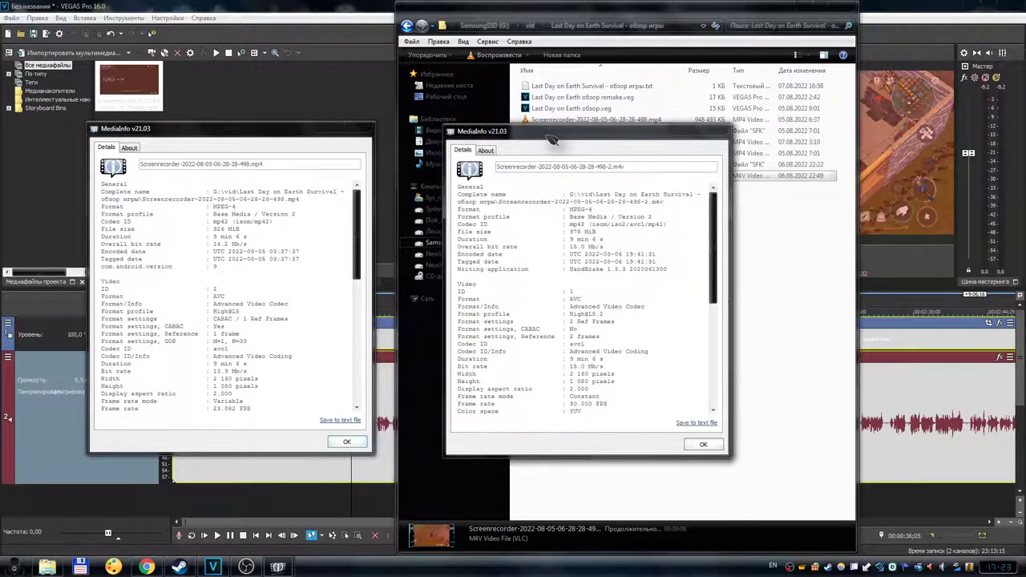
drag(292, 131, 329, 133)
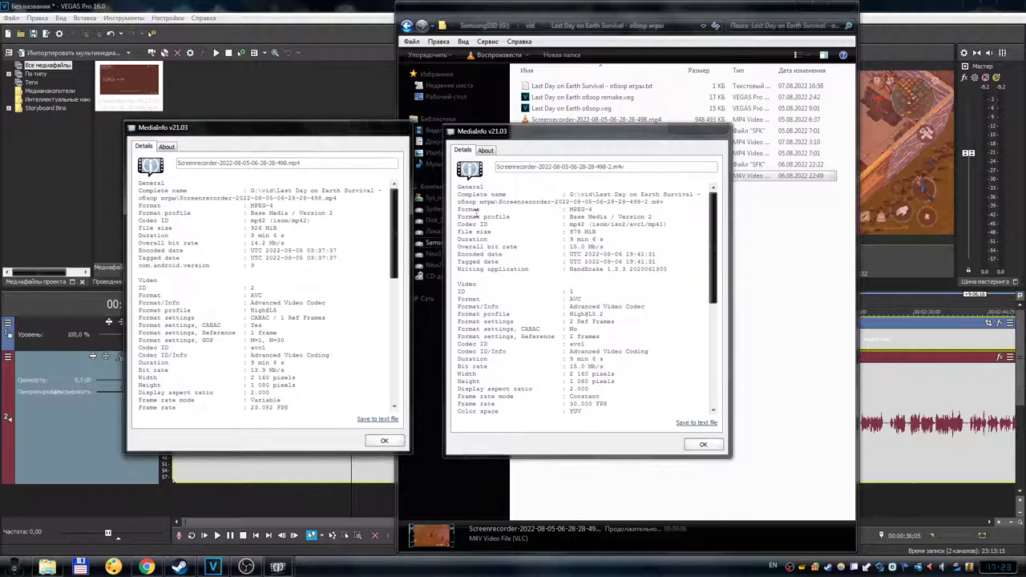
- Compare the video format, format profile and bit rate of the two files in their MediaInfo reports
click(554, 254)
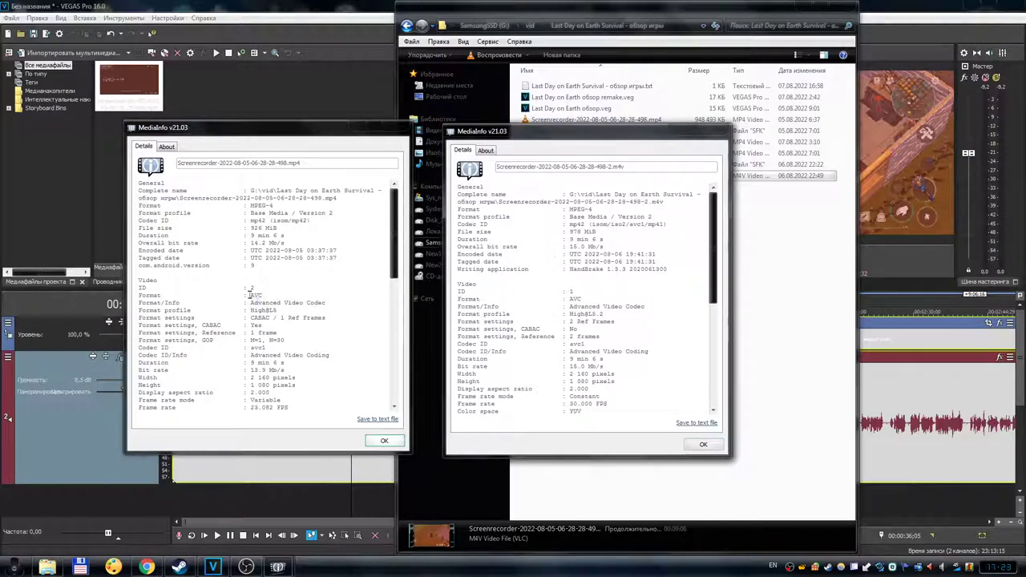
drag(249, 295, 328, 307)
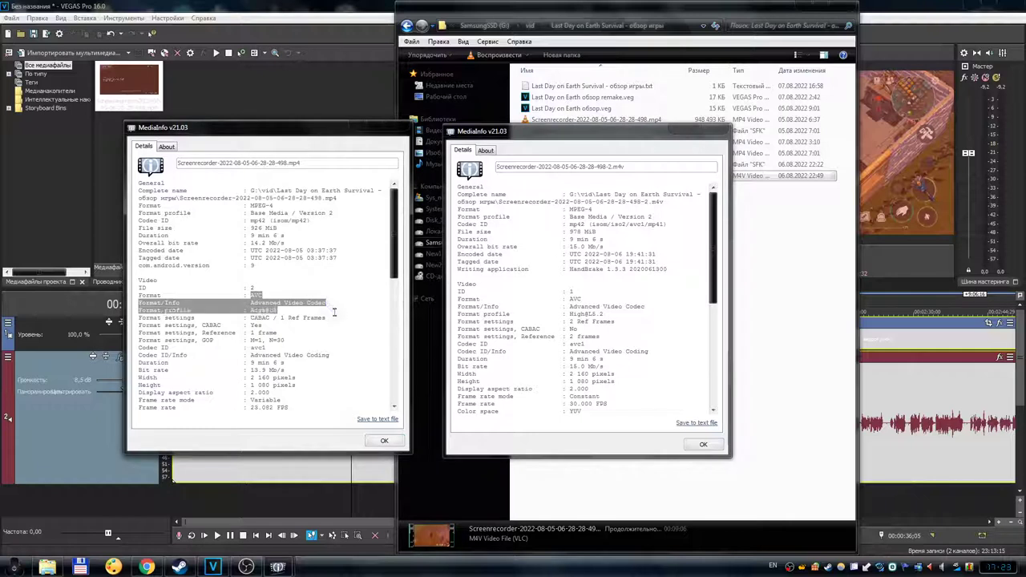
click(258, 313)
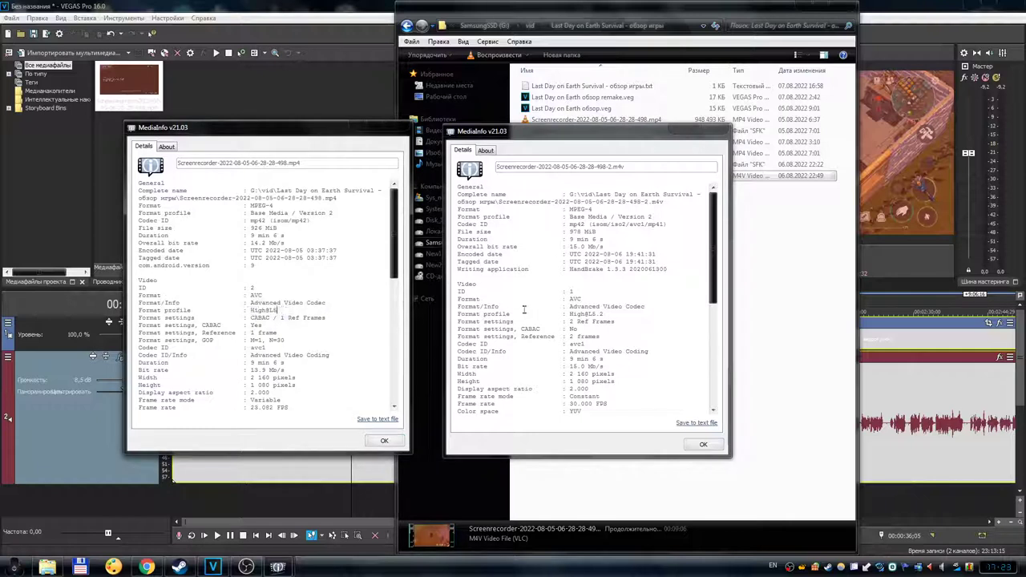
drag(547, 298, 626, 317)
click(660, 315)
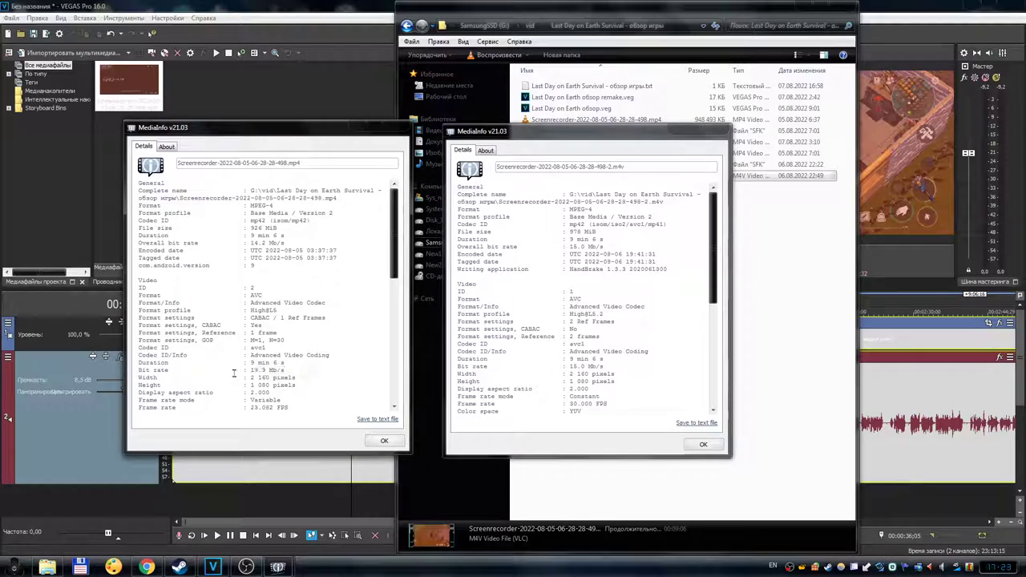
click(509, 366)
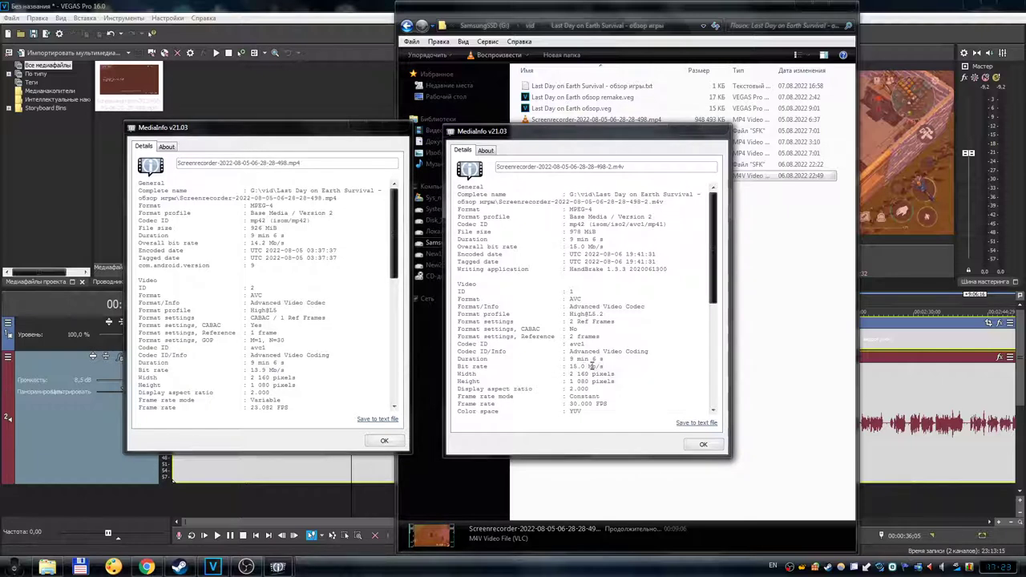
- Compare the frame rate mode and frame rate of the MP4 and M4V files in the two reports
scroll(628, 374, down, 2)
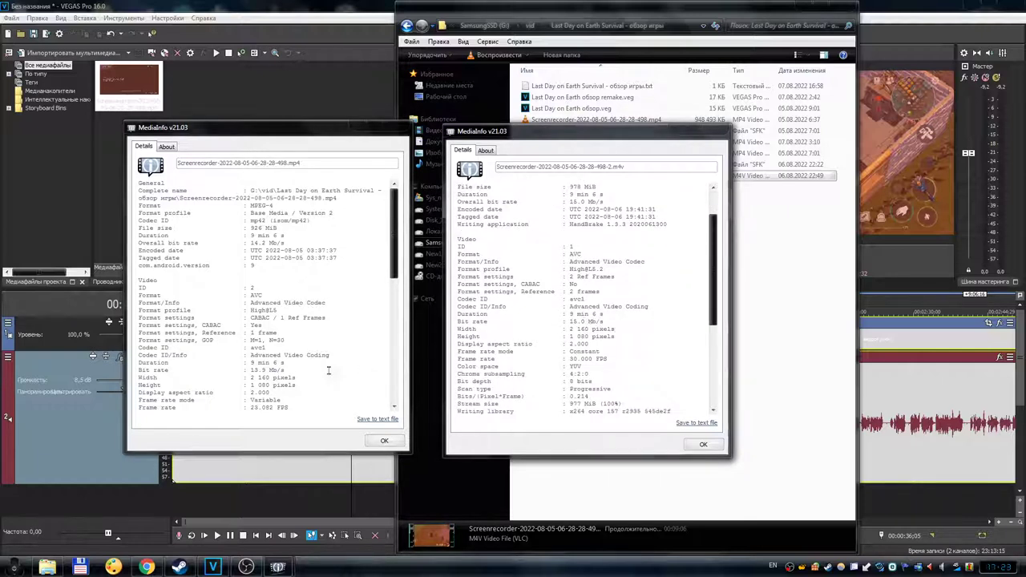
scroll(328, 369, down, 2)
drag(513, 360, 614, 361)
click(523, 364)
drag(481, 365, 626, 358)
drag(235, 363, 326, 382)
mouse_move(487, 343)
mouse_down()
mouse_move(620, 372)
mouse_move(499, 352)
mouse_up()
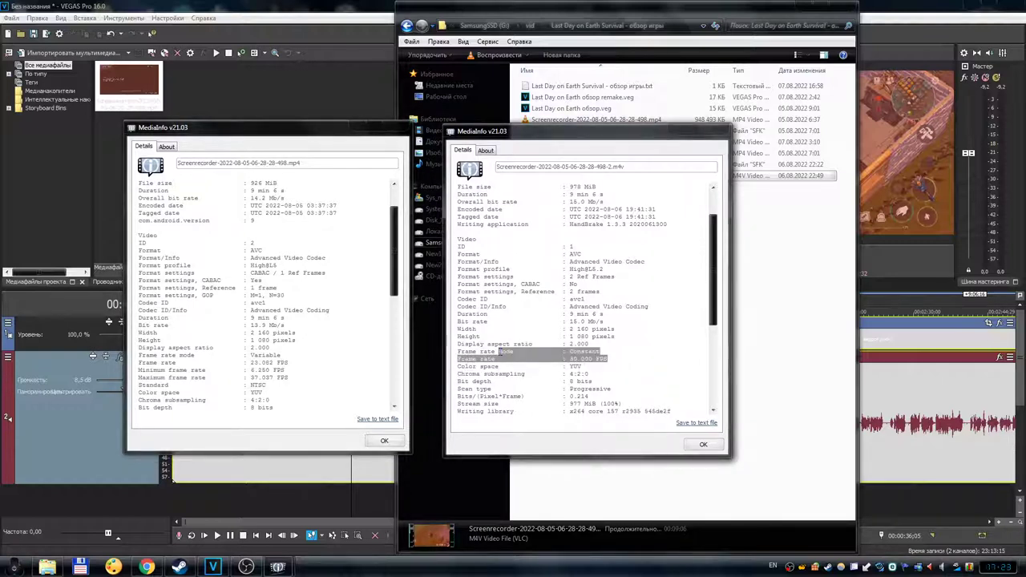
click(454, 357)
- Check the rest of both reports for encoding and audio details, close them, and return to VEGAS Pro
scroll(454, 356, down, 7)
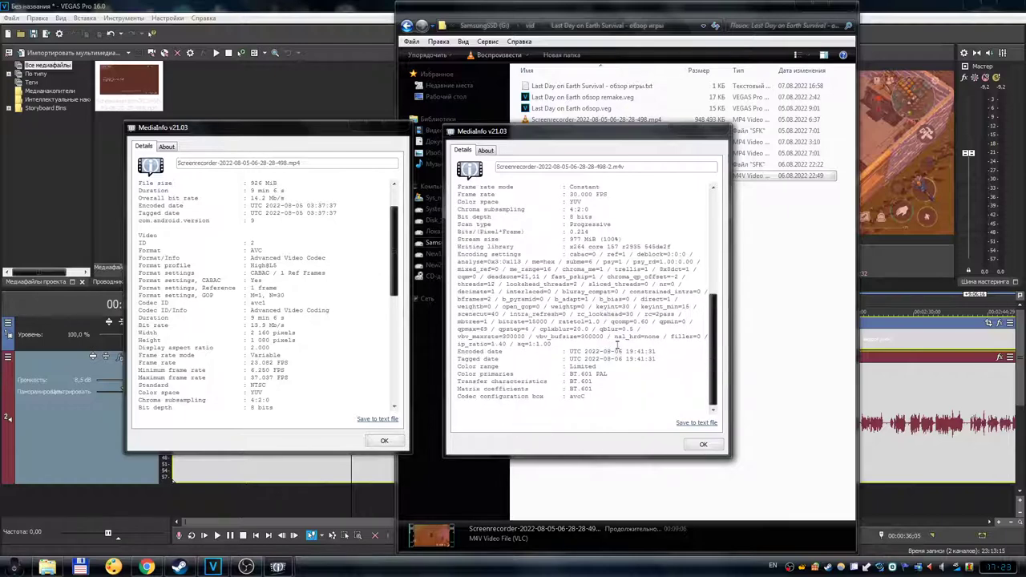
scroll(317, 346, down, 6)
scroll(629, 367, up, 10)
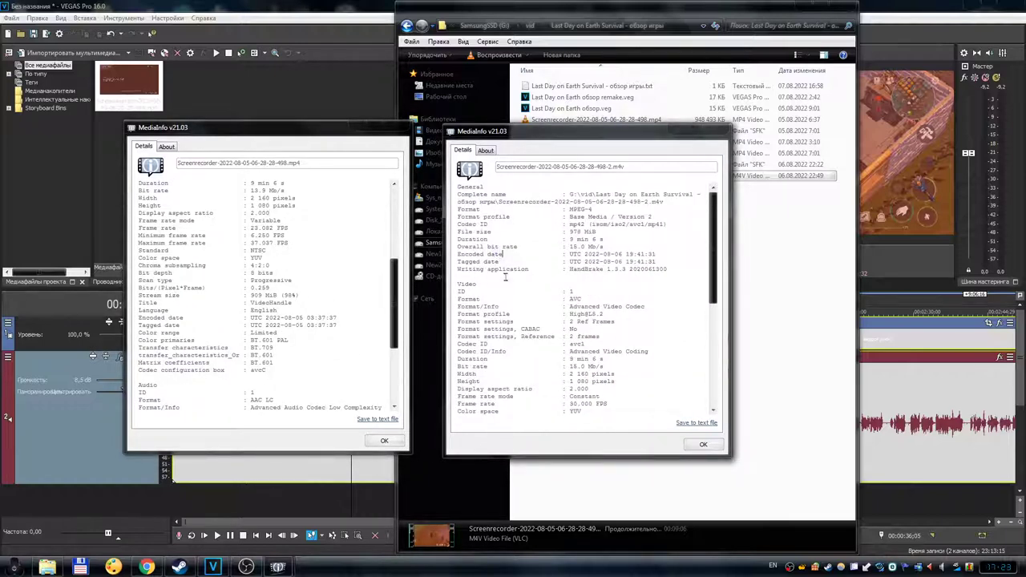
scroll(505, 277, down, 10)
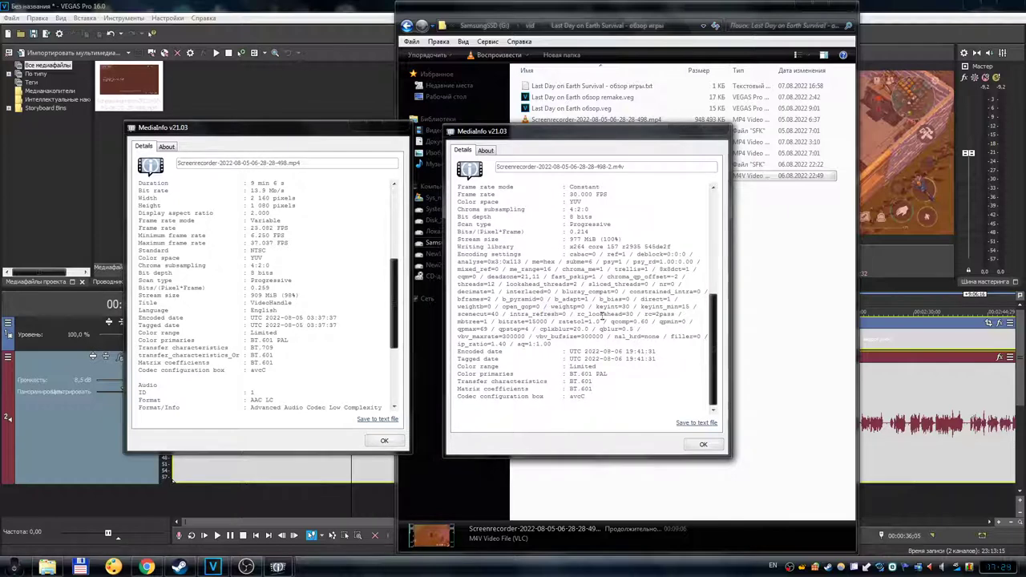
click(702, 443)
click(403, 134)
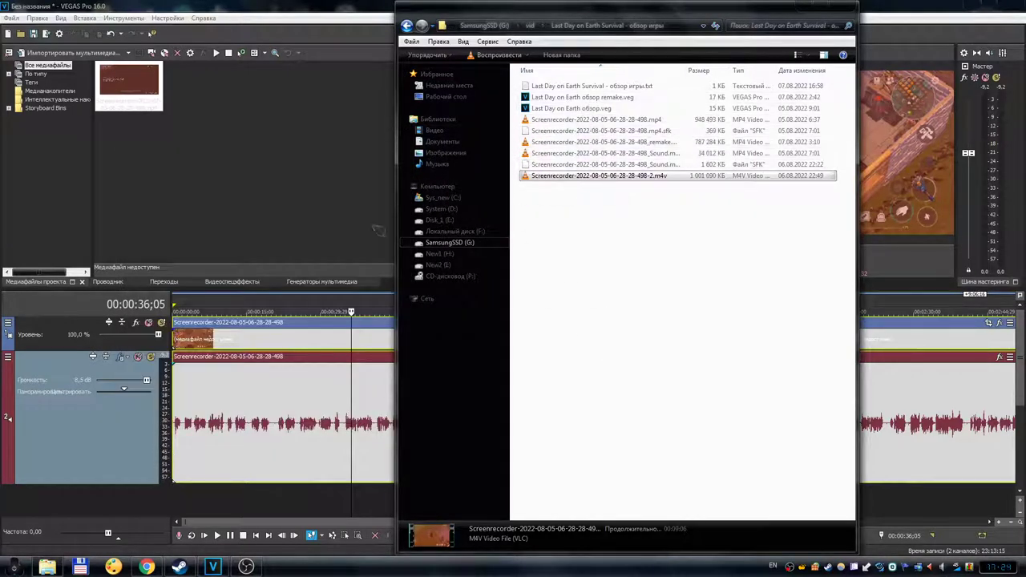
click(295, 6)
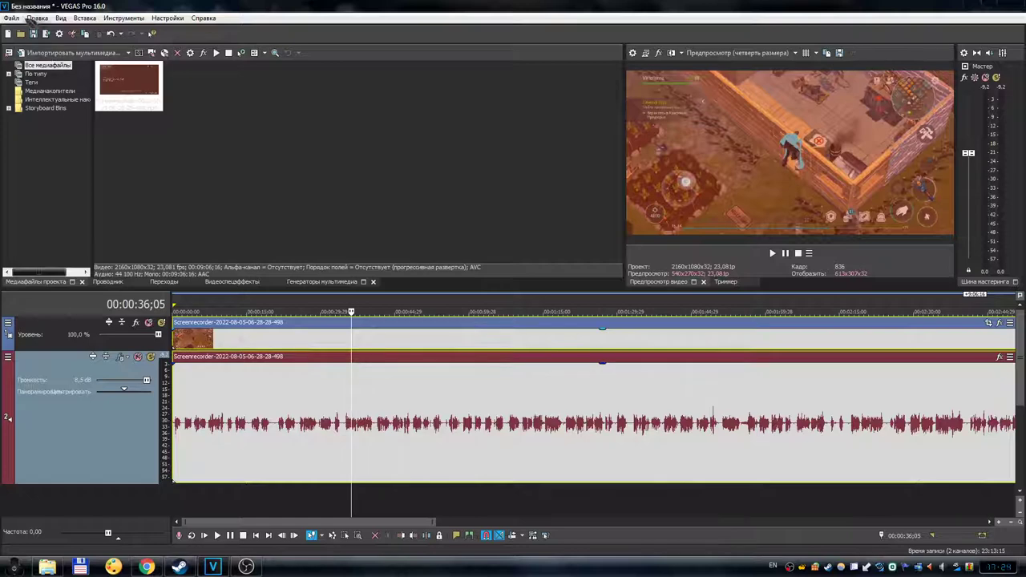
click(13, 18)
click(48, 52)
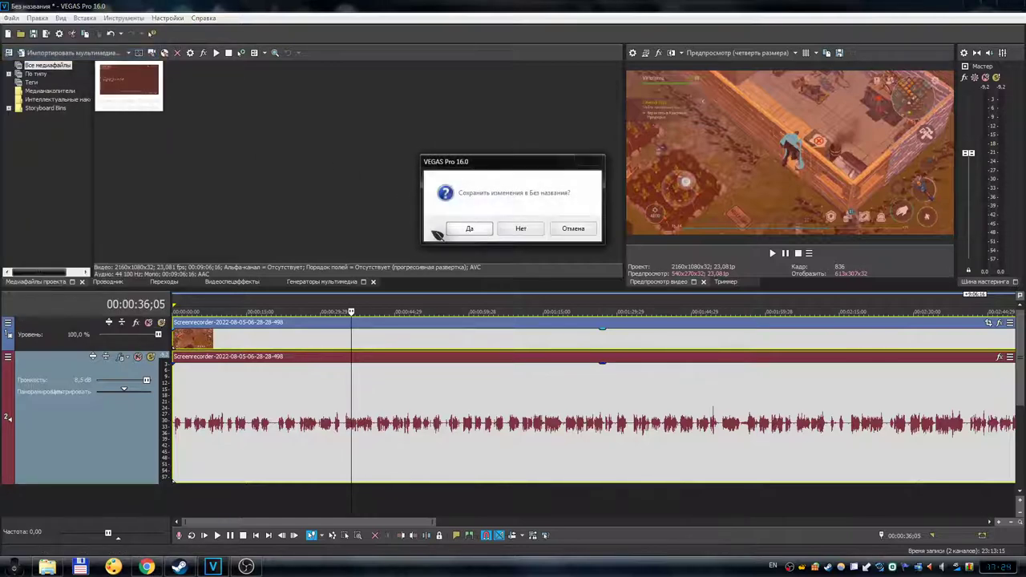
click(520, 228)
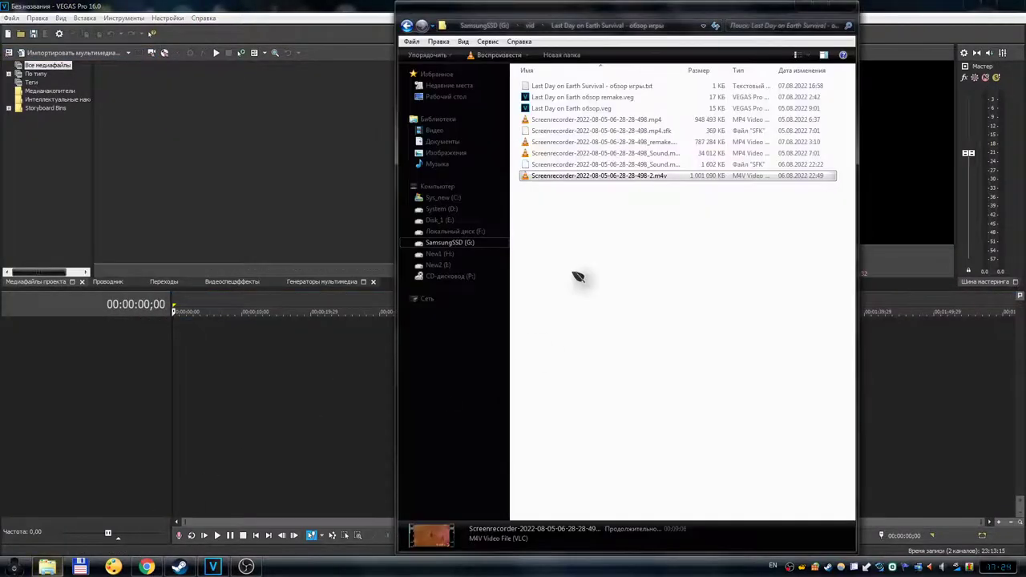
drag(597, 184, 168, 352)
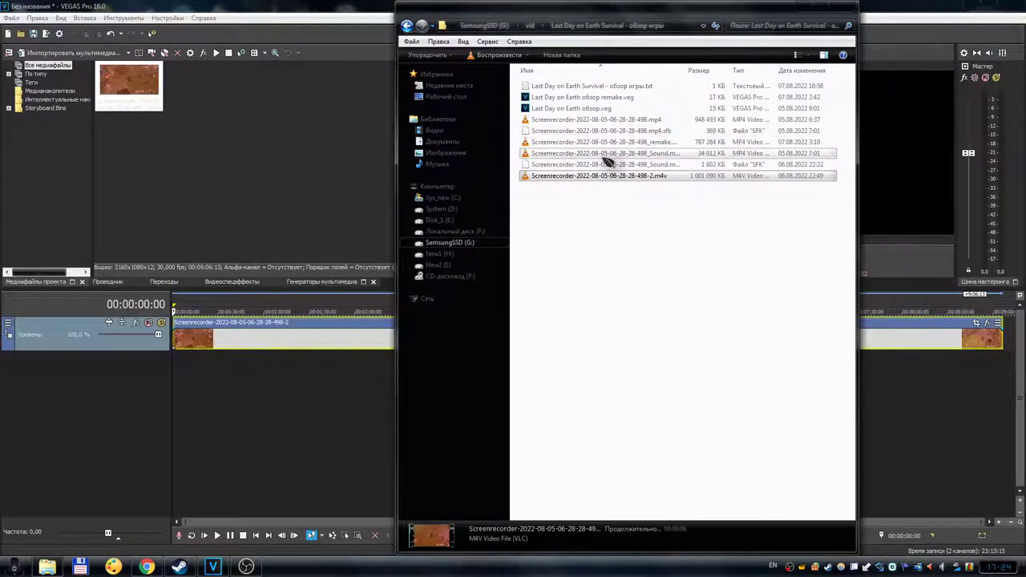
click(611, 120)
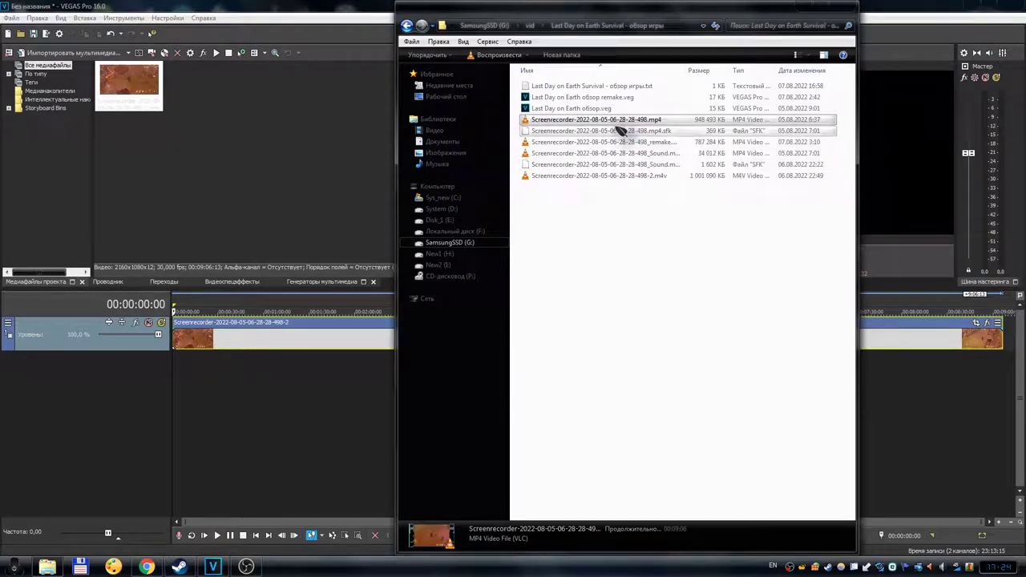
drag(633, 152, 133, 412)
click(133, 413)
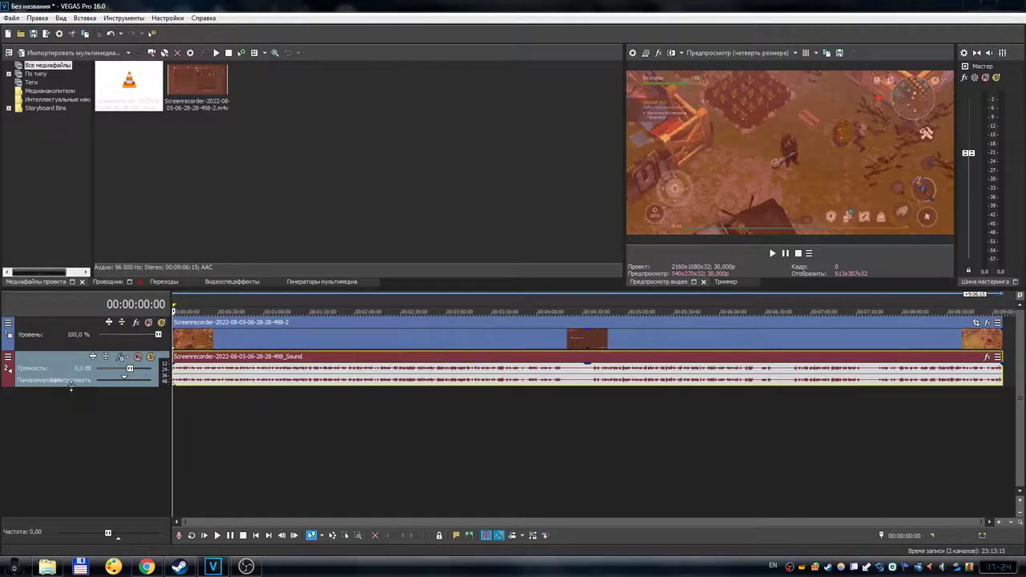
drag(70, 387, 75, 475)
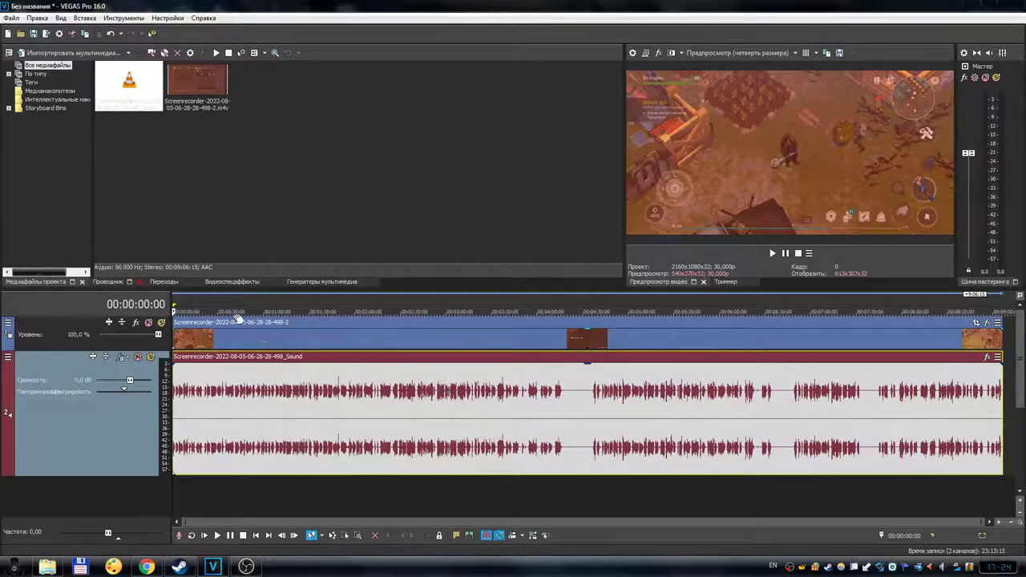
- Place the playhead at about 00:00:29:14 and play a short passage of the M4V clip to check its smoothness
scroll(324, 354, up, 3)
scroll(343, 354, up, 2)
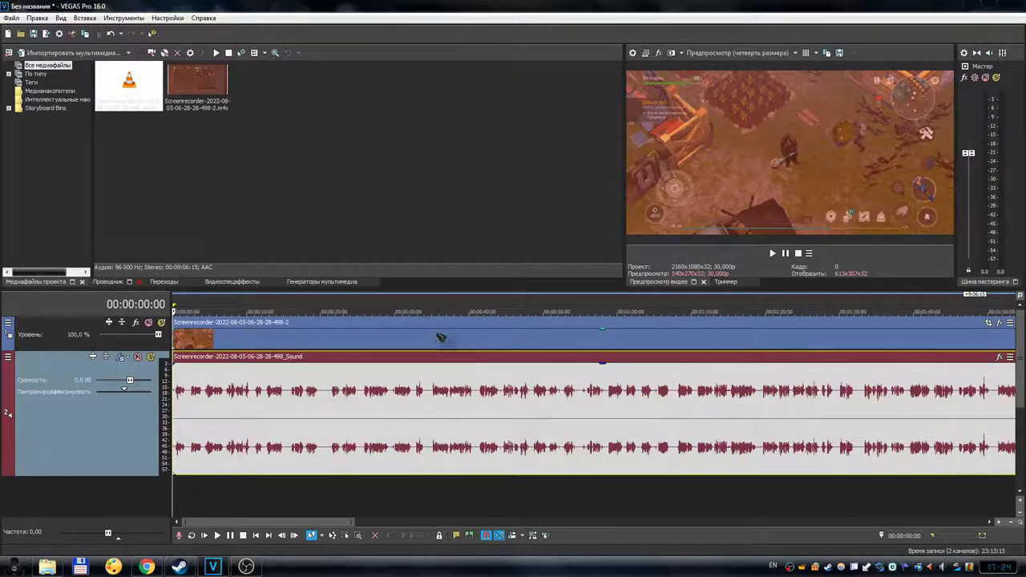
click(395, 298)
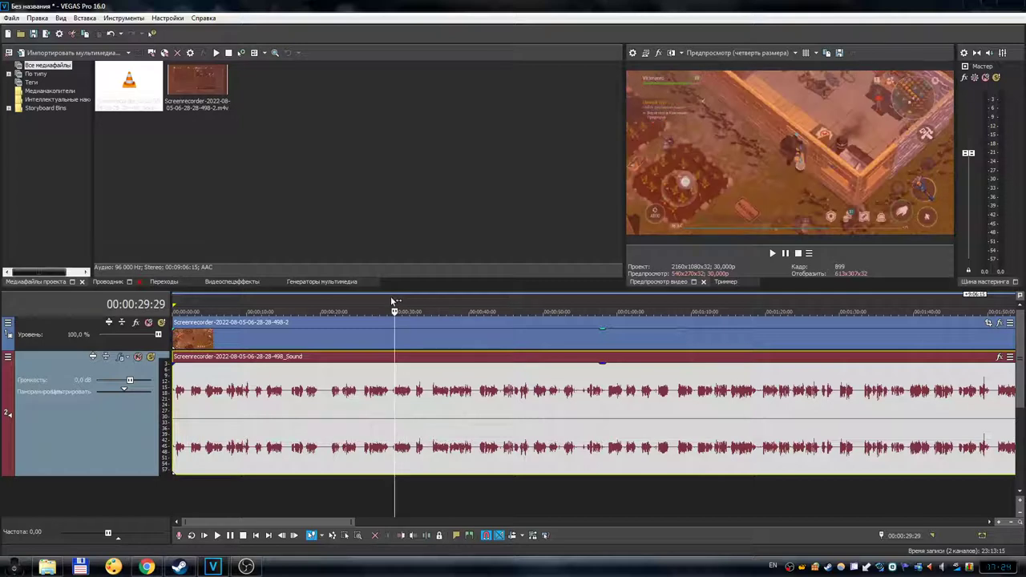
click(390, 296)
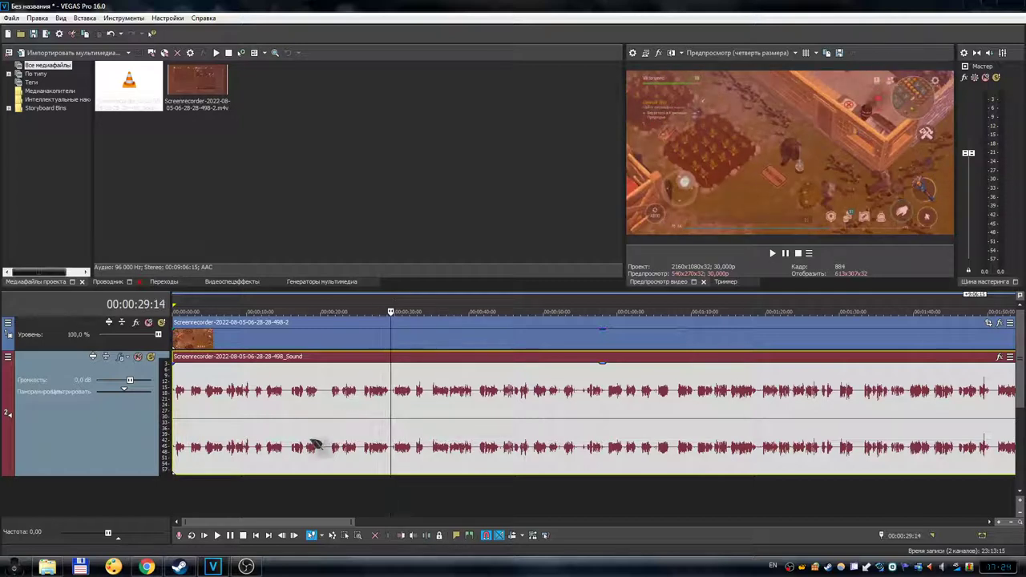
mouse_move(246, 567)
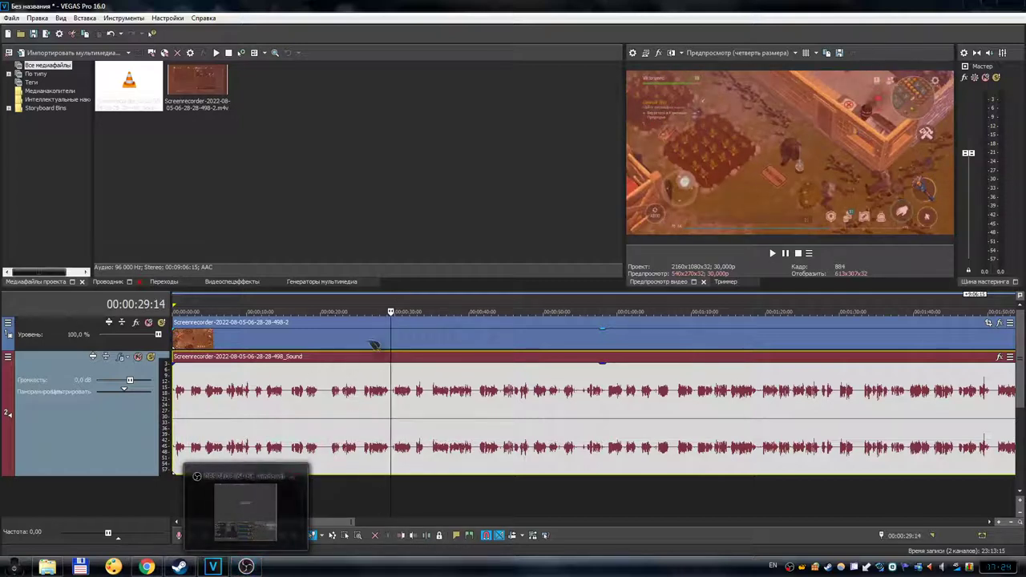
click(774, 254)
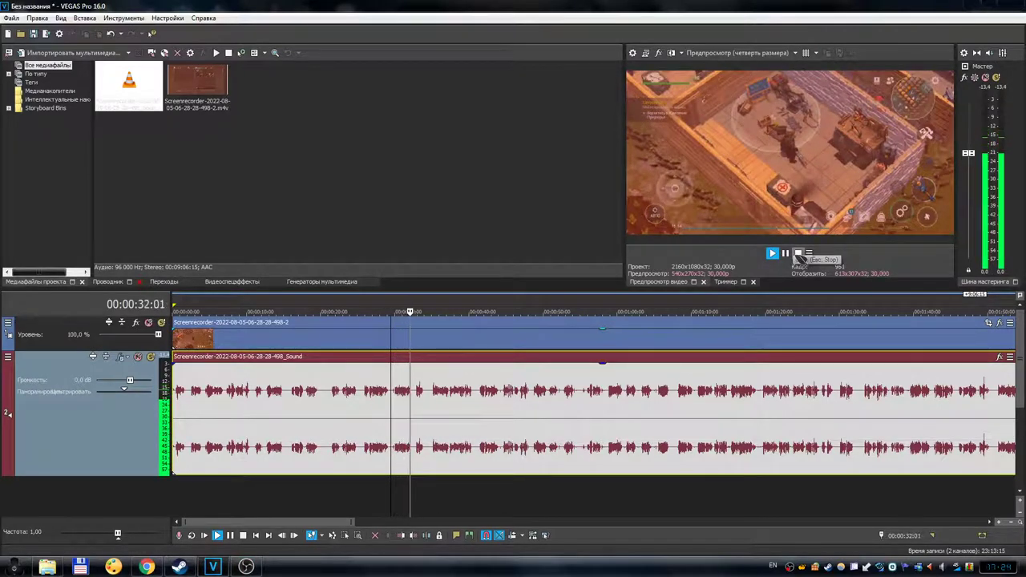
click(798, 253)
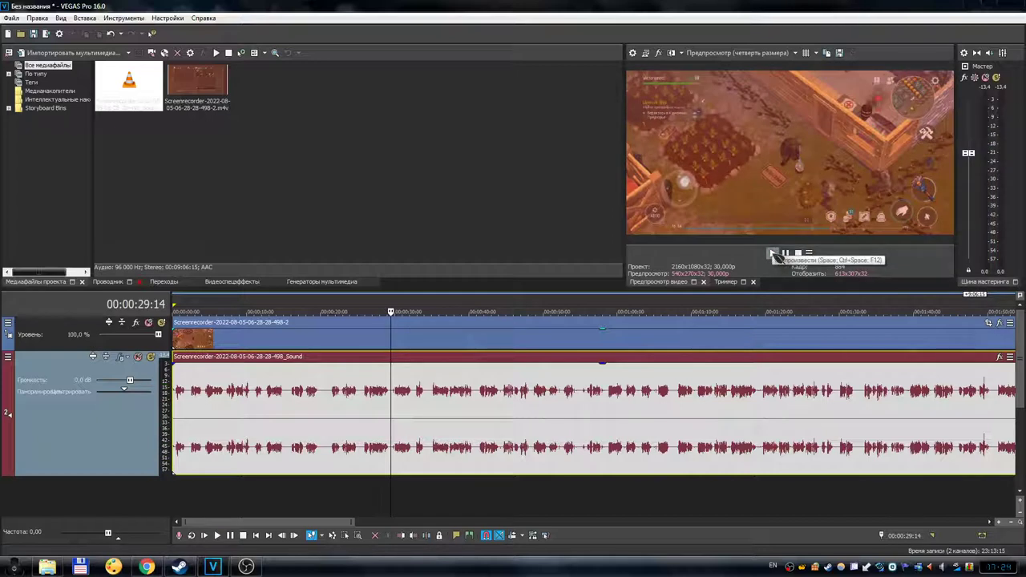
- Replay the passage, pause it, and move the playhead back to about 00:00:25:24
click(774, 254)
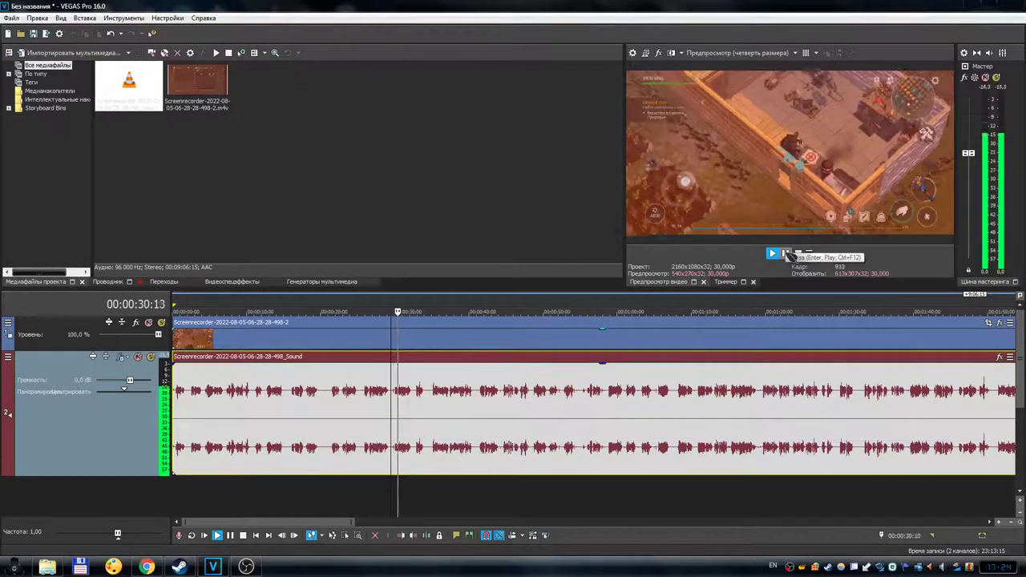
click(785, 253)
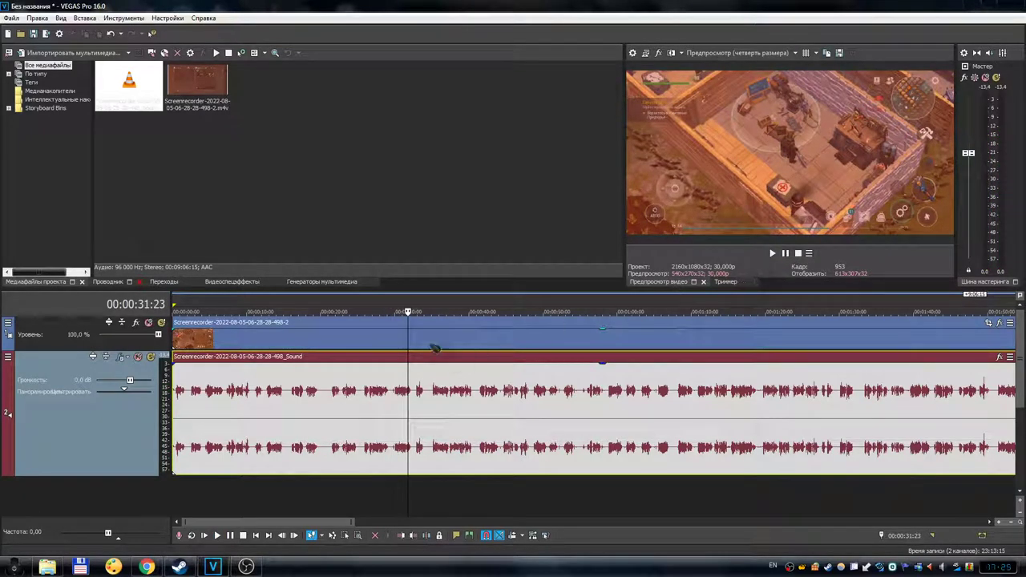
click(366, 309)
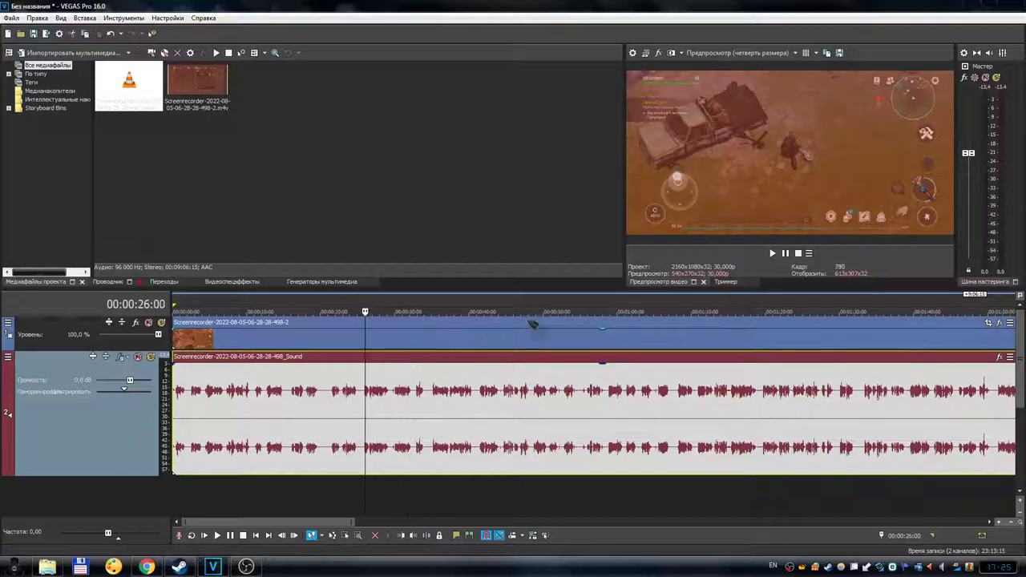
click(364, 303)
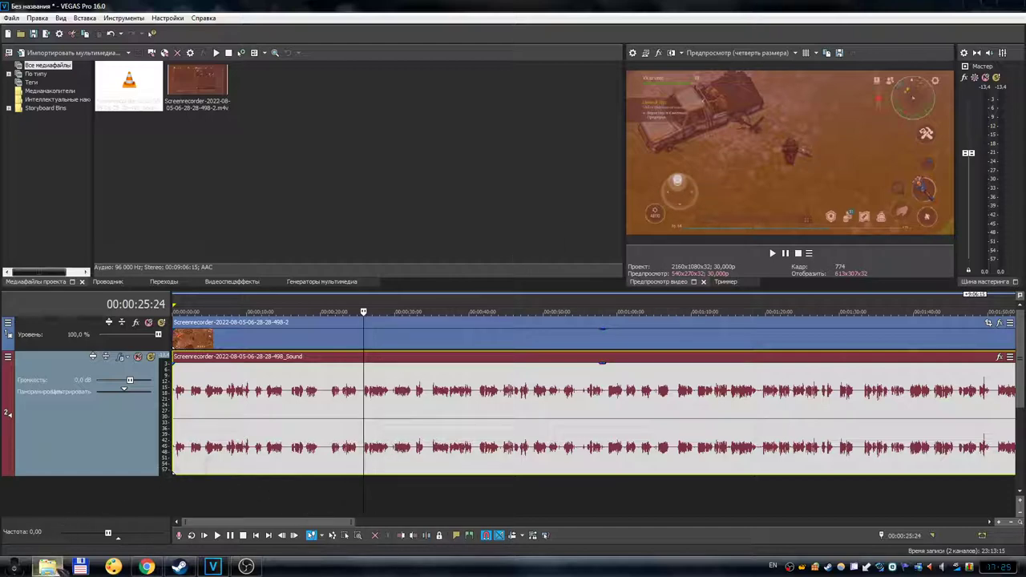
click(48, 567)
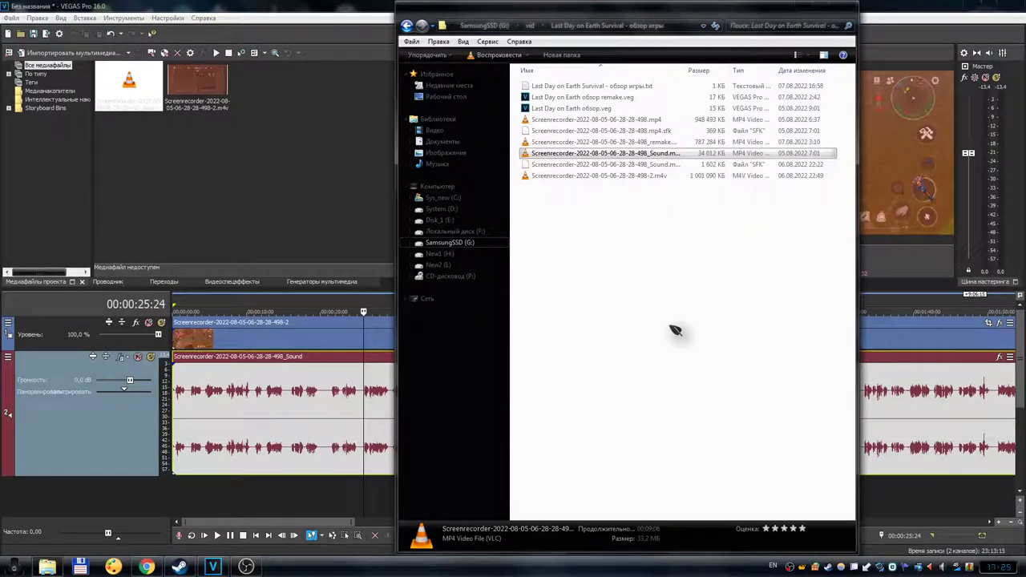
right_click(627, 120)
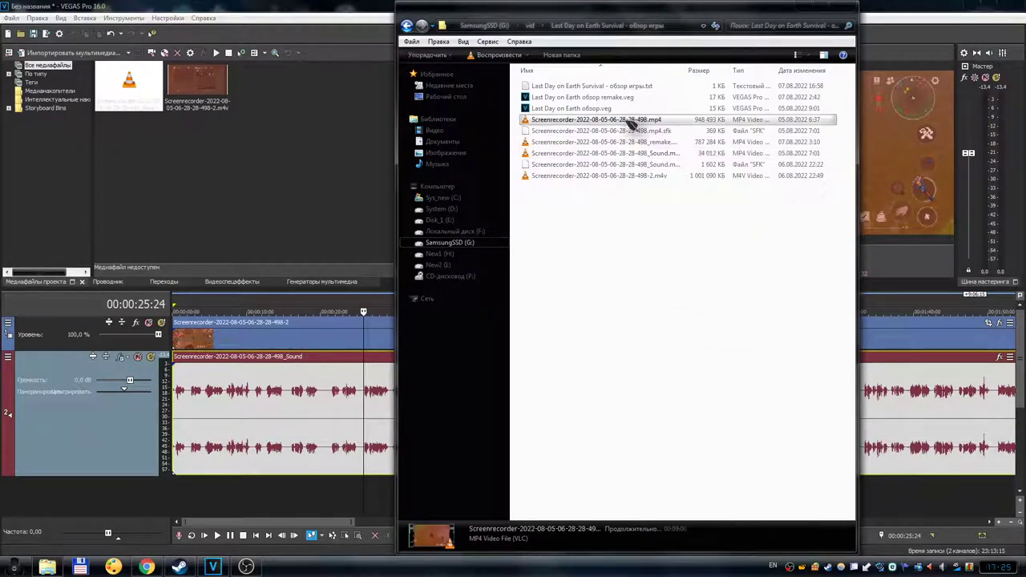
click(683, 163)
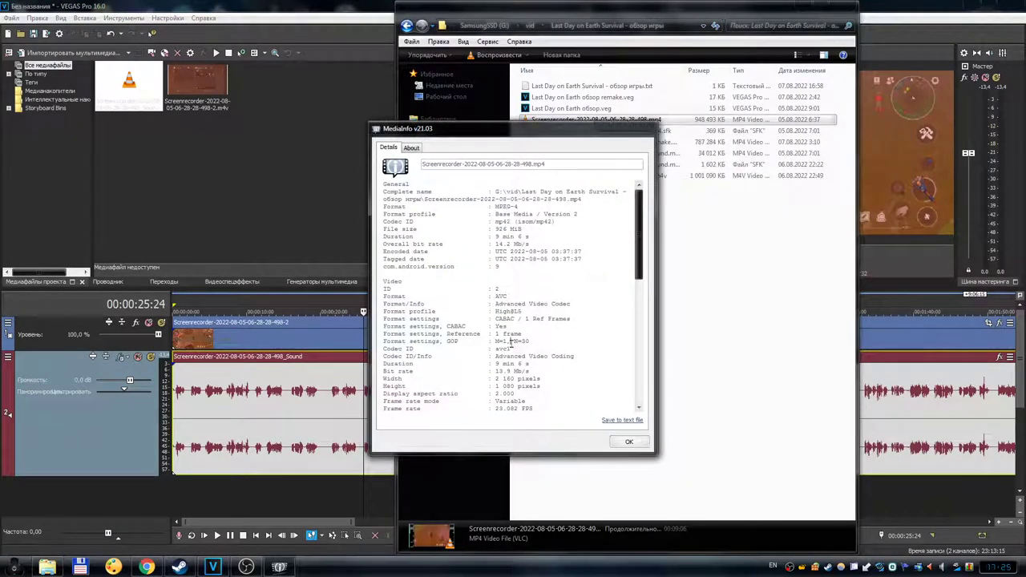
drag(487, 341, 555, 359)
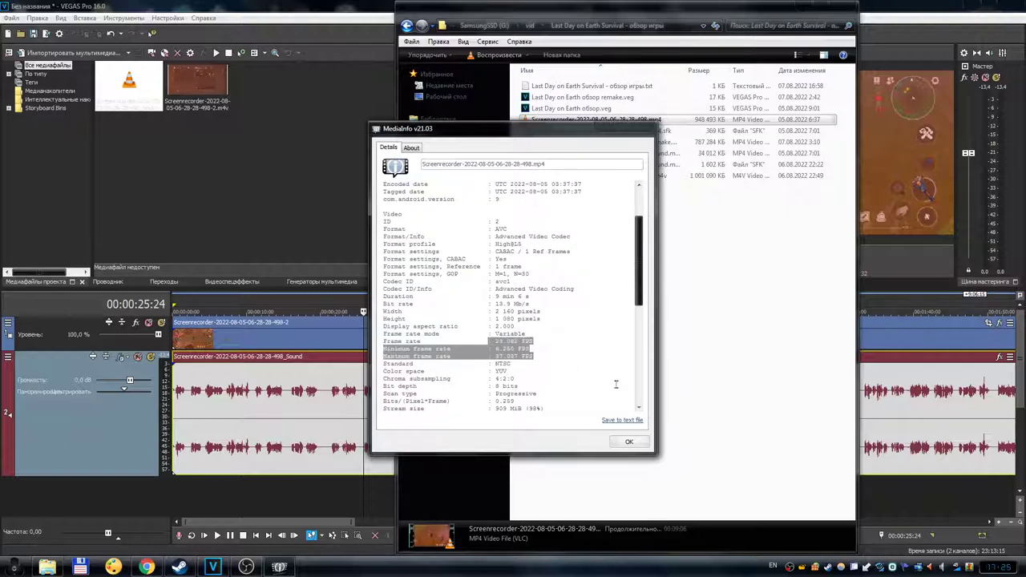
drag(593, 129, 414, 129)
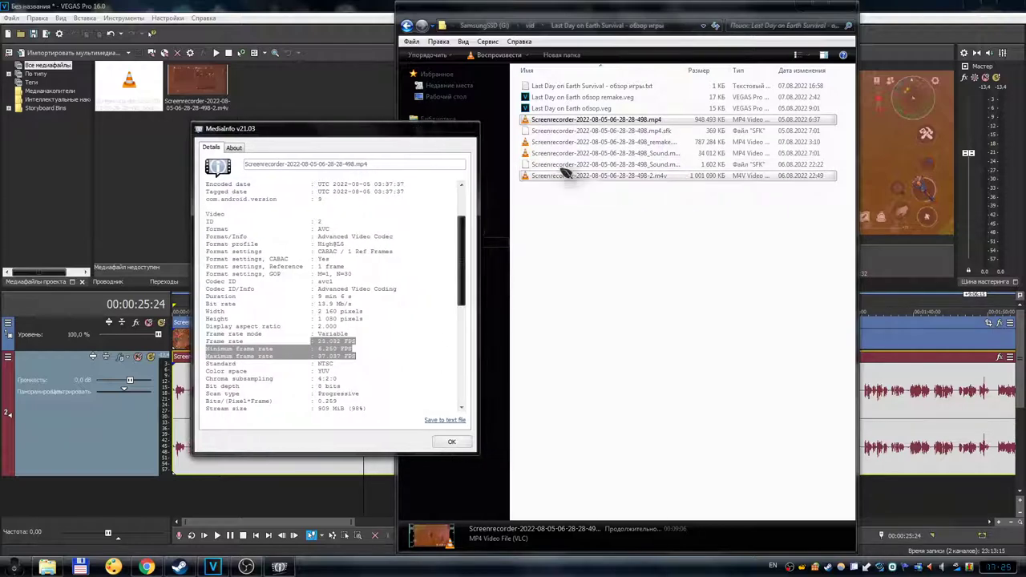
right_click(571, 176)
click(625, 220)
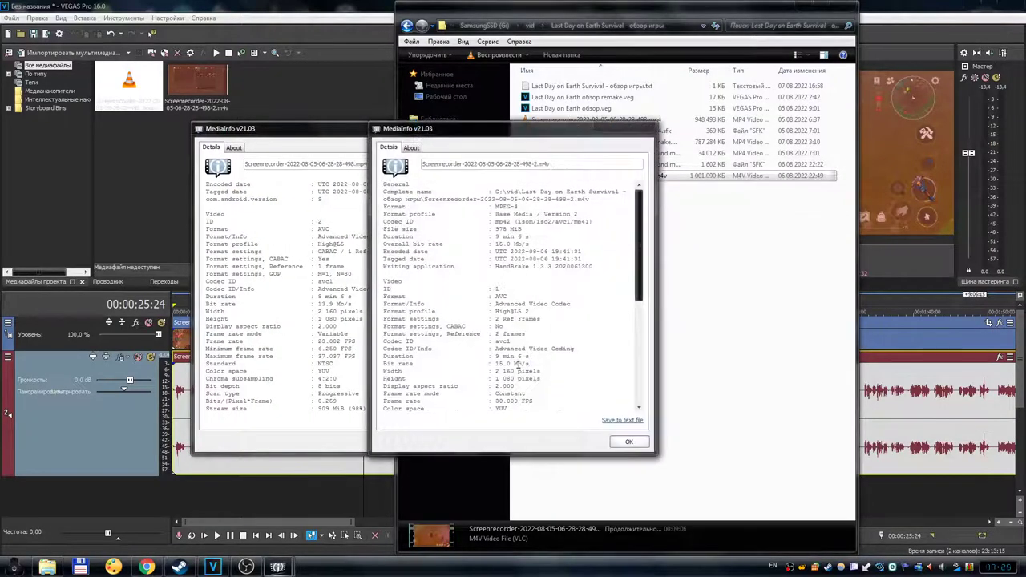
drag(453, 397, 559, 404)
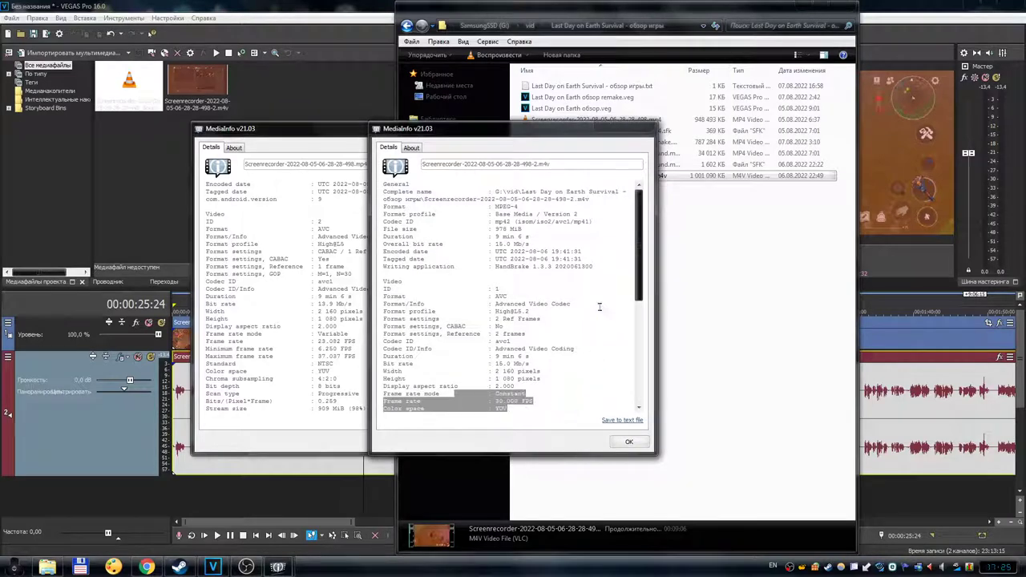
click(647, 128)
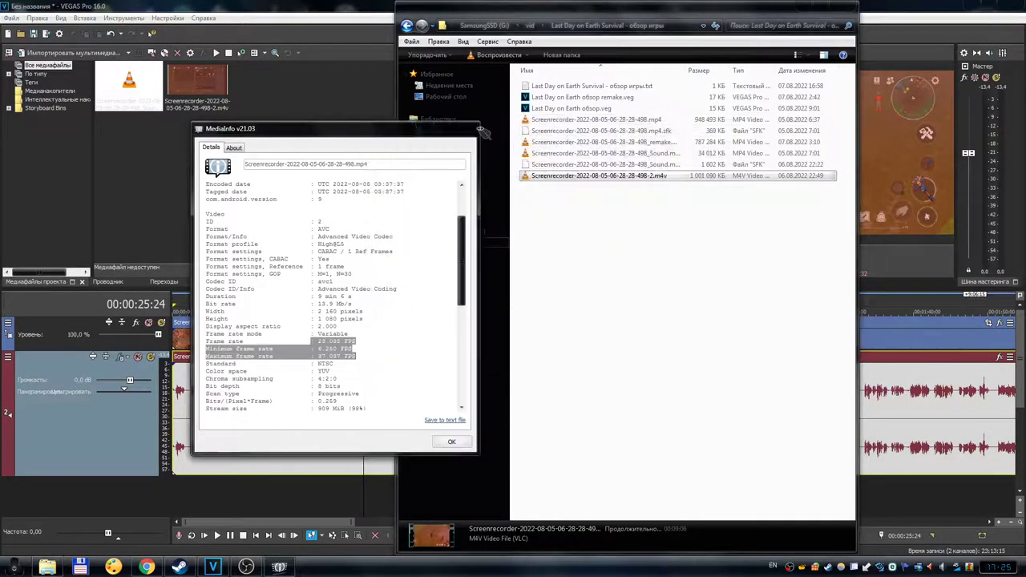
click(481, 131)
click(701, 253)
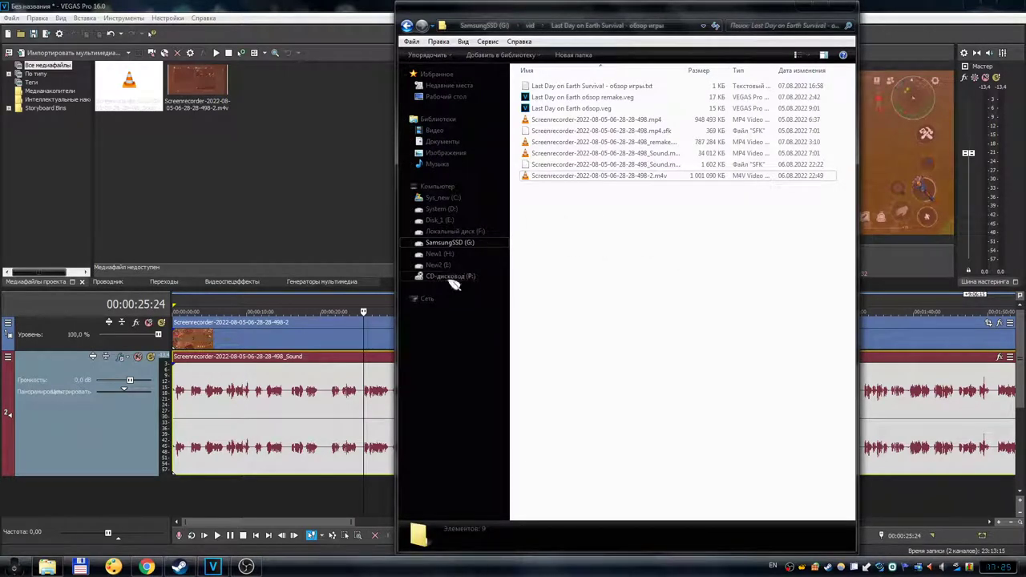
- Recheck the average, minimum and maximum frame rates of the original MP4 in MediaInfo, close the report, and switch to OBS
click(657, 119)
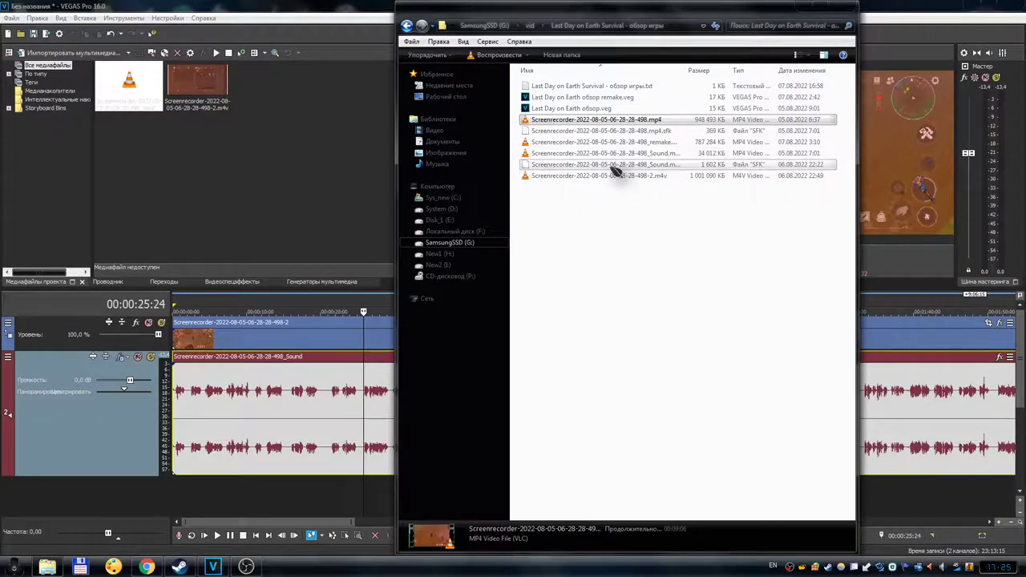
mouse_move(631, 126)
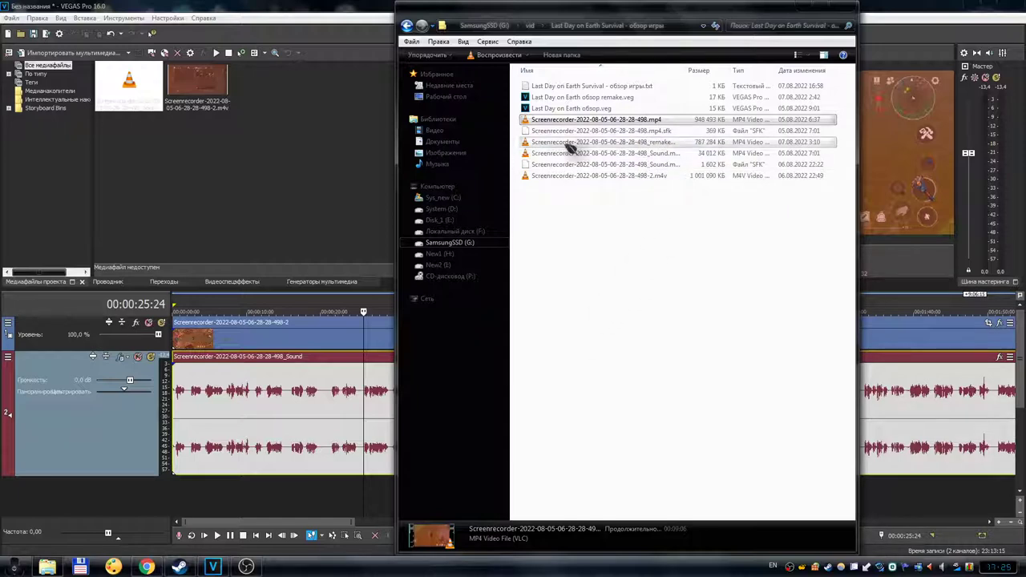
click(609, 130)
click(666, 120)
right_click(638, 117)
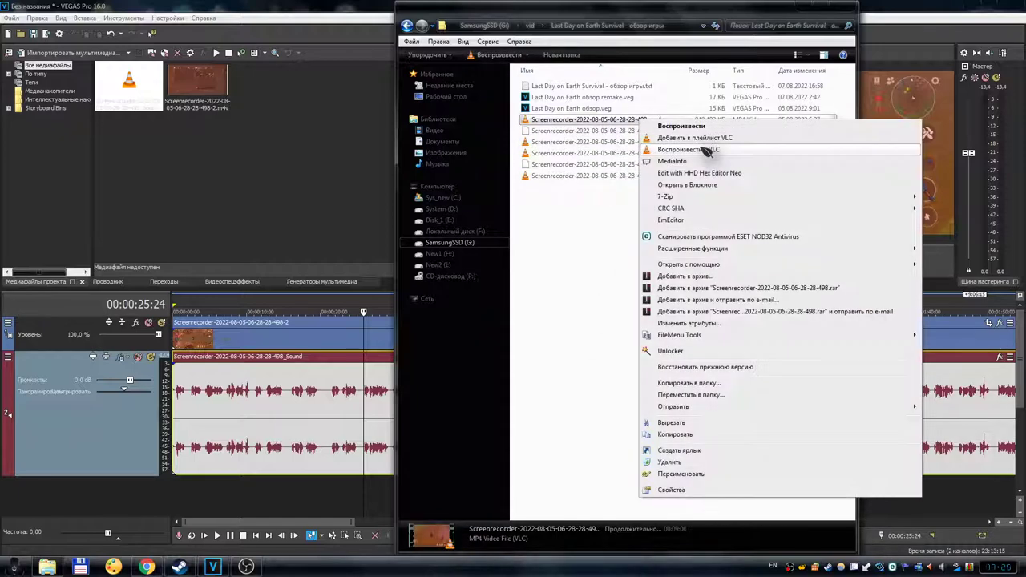
click(665, 160)
drag(639, 245, 643, 303)
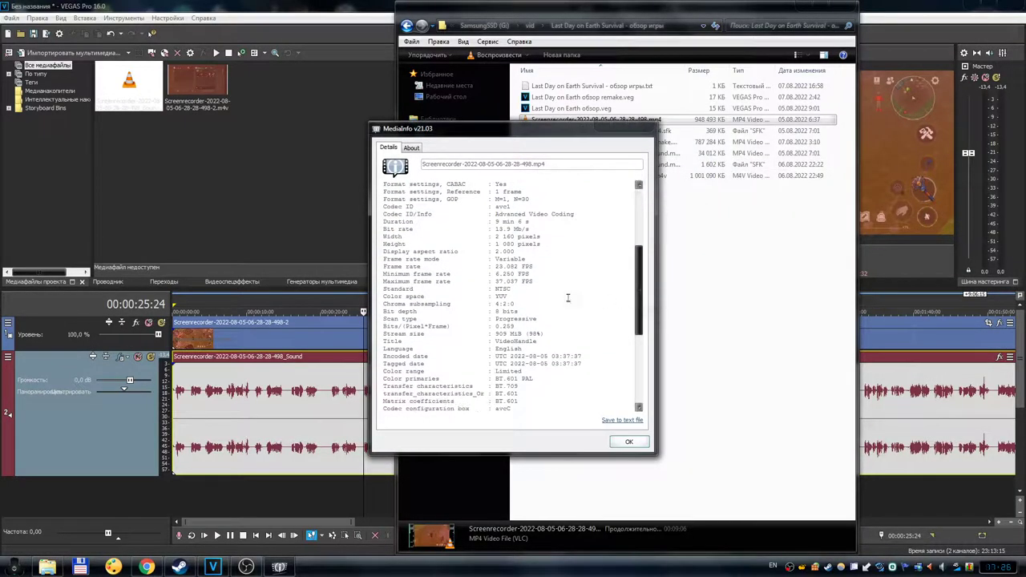
drag(549, 281, 447, 264)
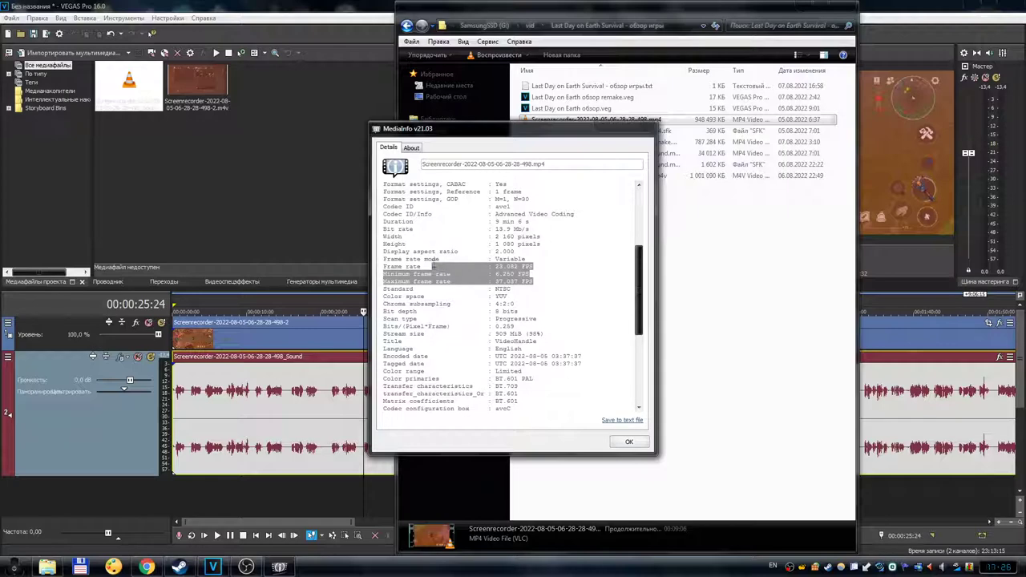
click(628, 441)
click(717, 307)
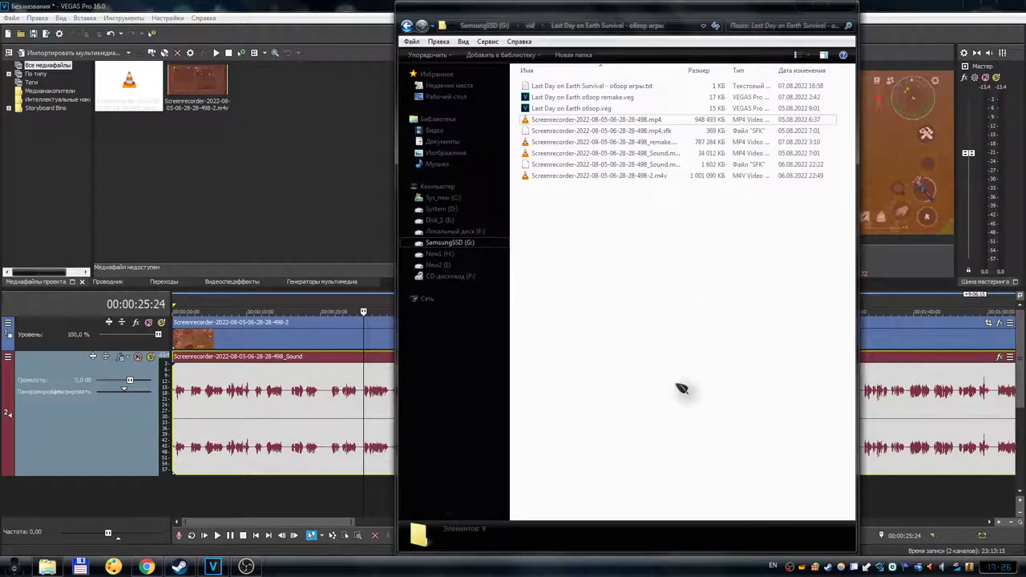
click(246, 566)
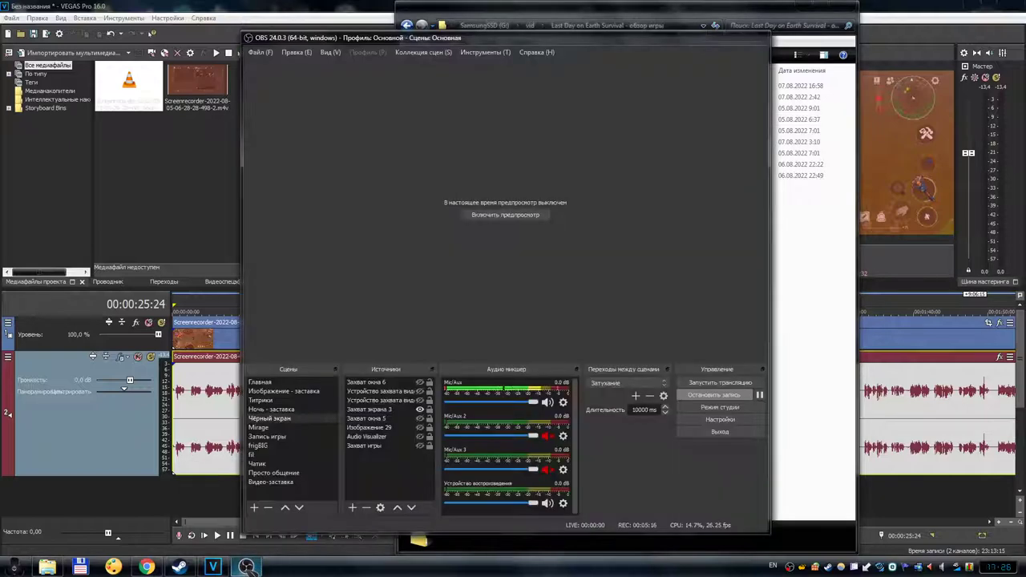